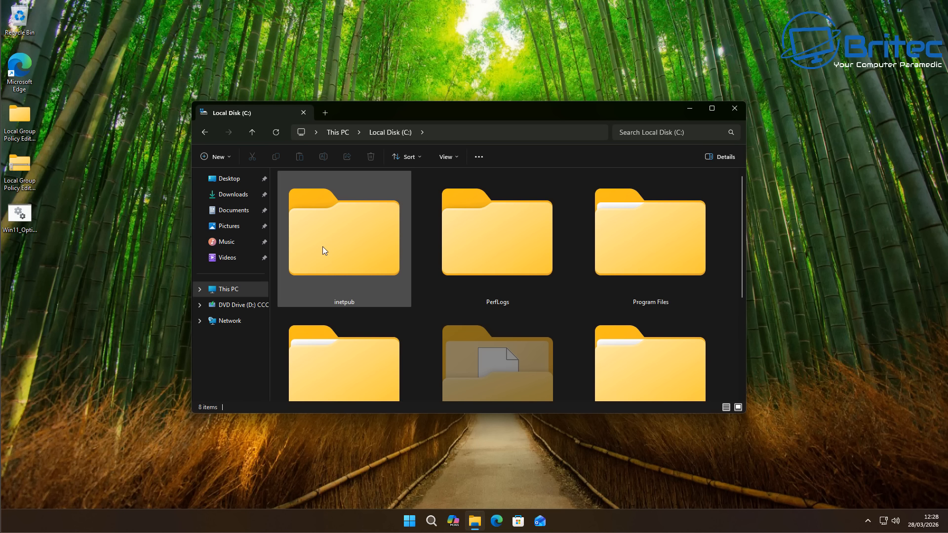
Look through the folders on Local Disk (C:) down to Windows.old, and close the window.
drag(744, 212, 746, 317)
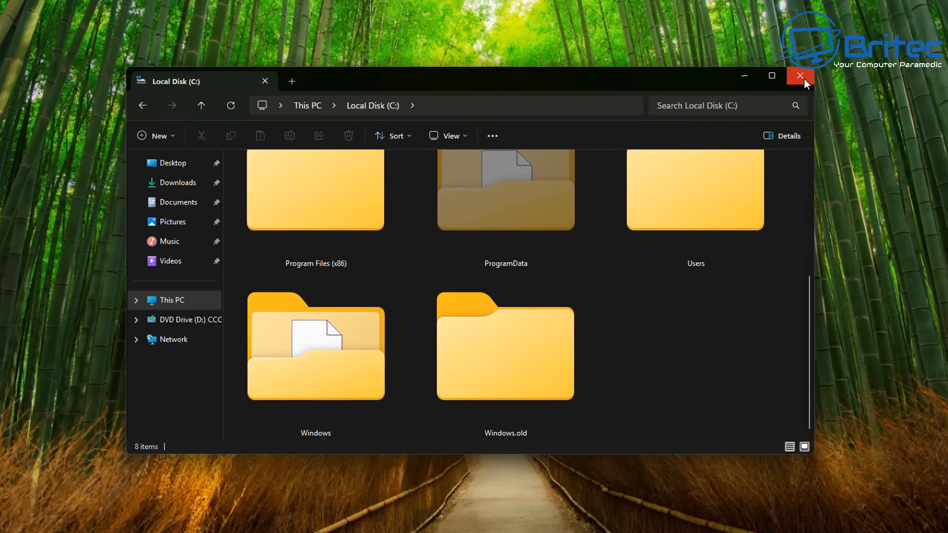
click(884, 33)
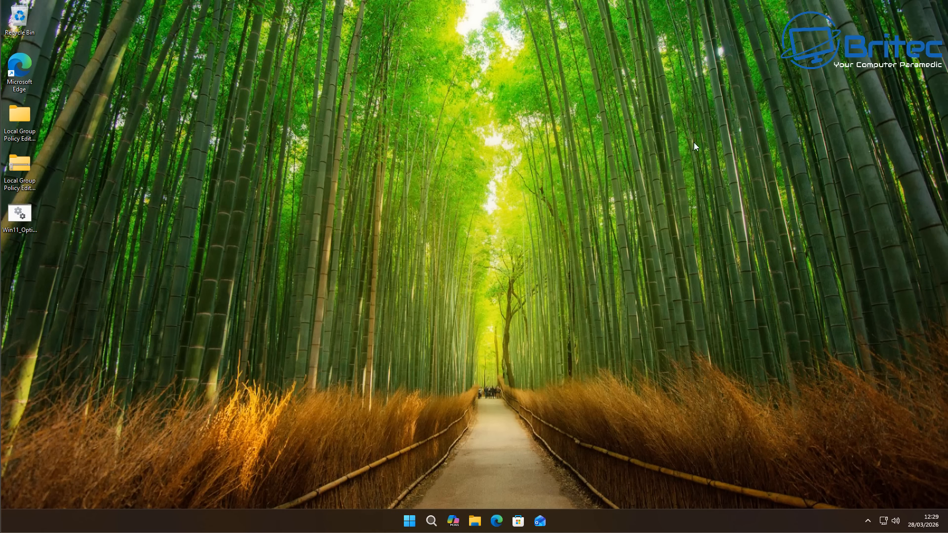
Open the Recovery page in the System settings to review the reset and reinstall options.
click(409, 521)
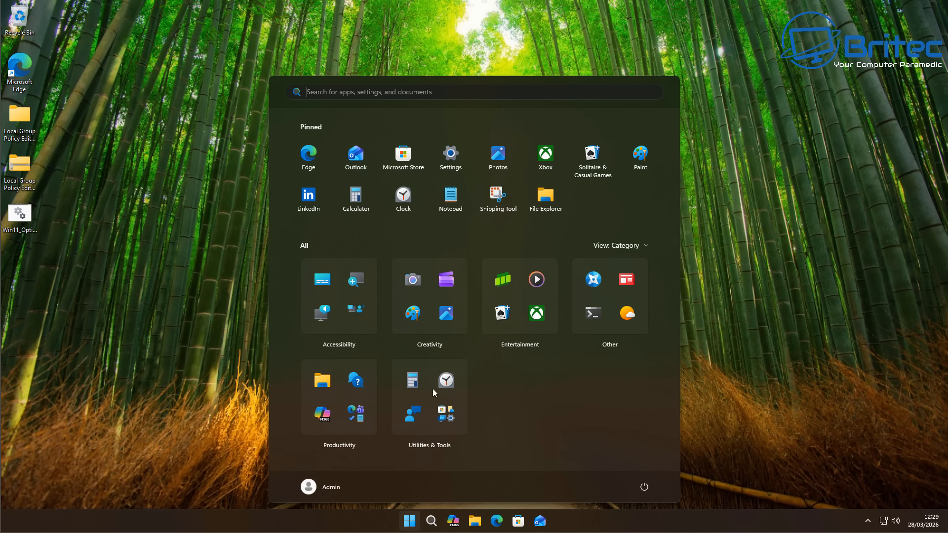
click(450, 154)
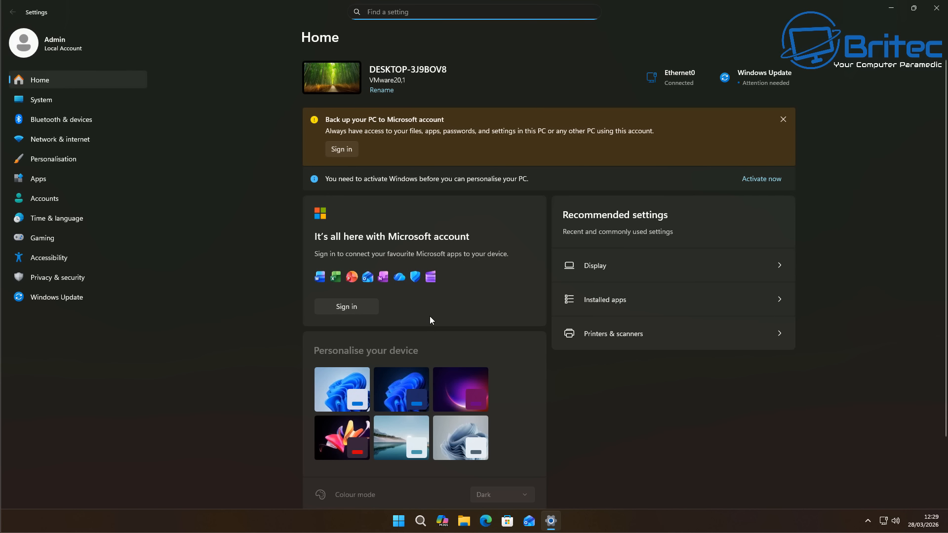
click(44, 99)
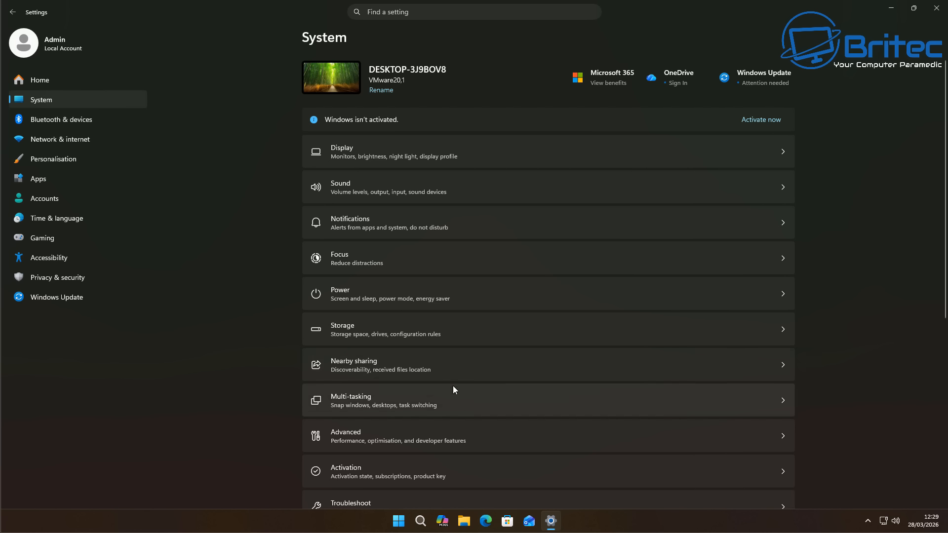
scroll(453, 386, down, 3)
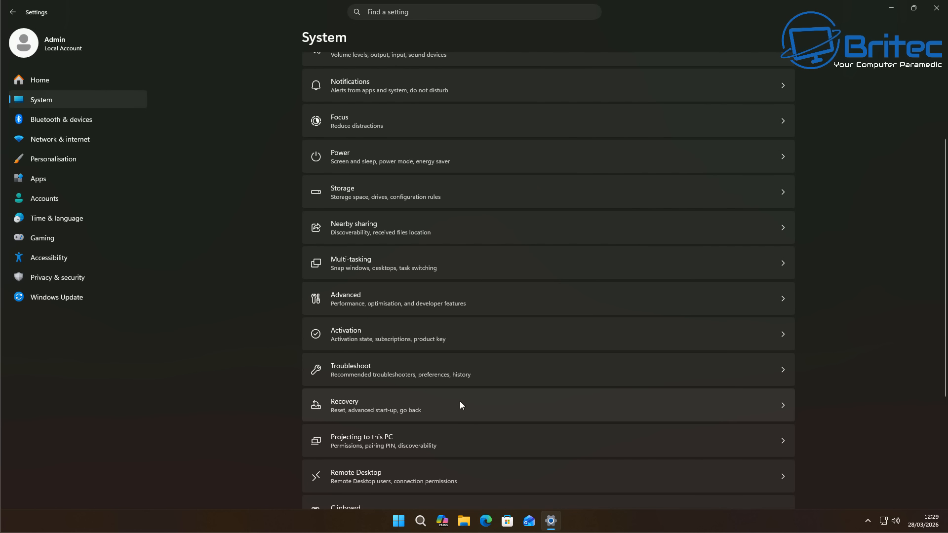
click(460, 404)
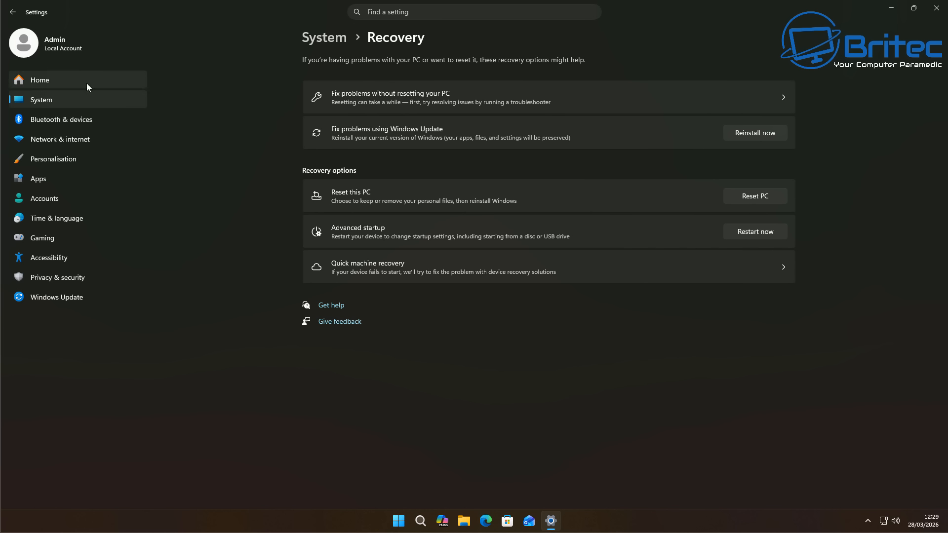
Return to the System settings, look through the full list of categories, and close Settings.
click(12, 13)
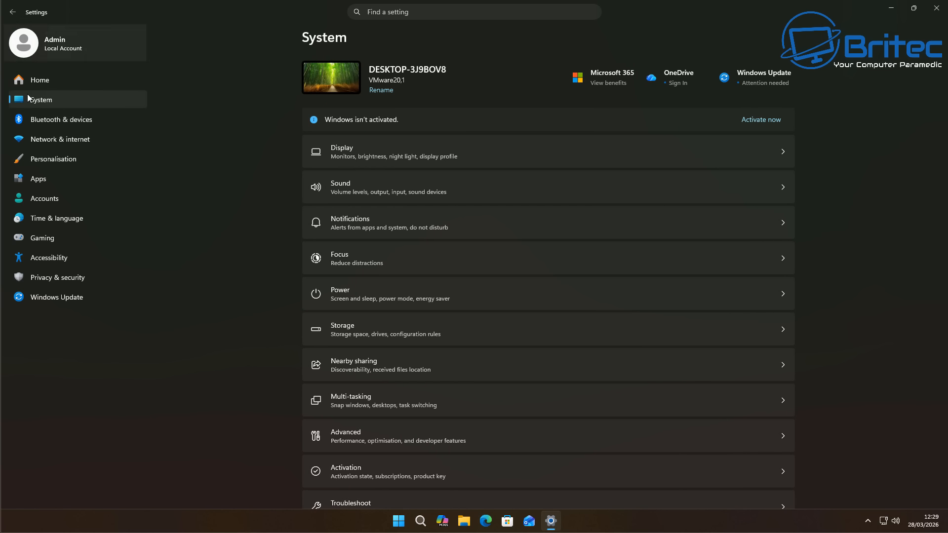
scroll(507, 396, down, 4)
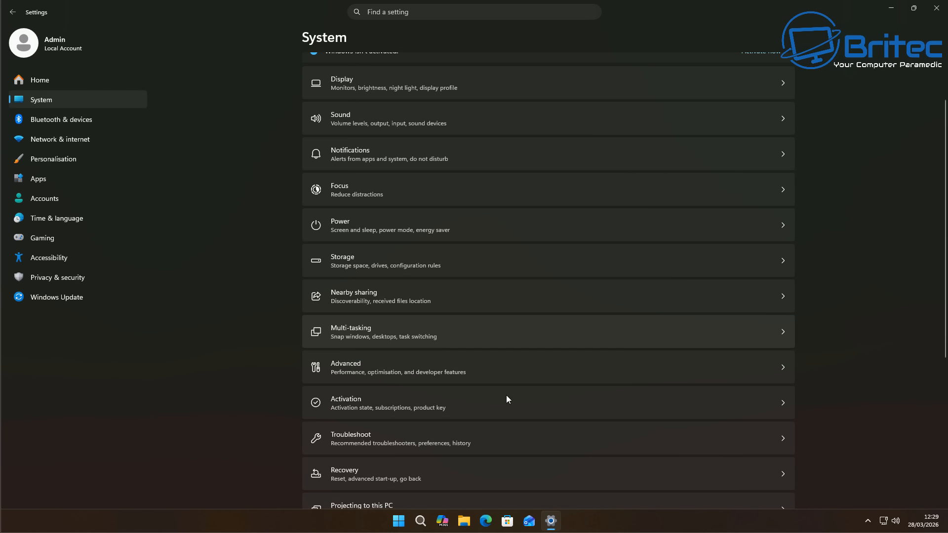
scroll(506, 397, down, 2)
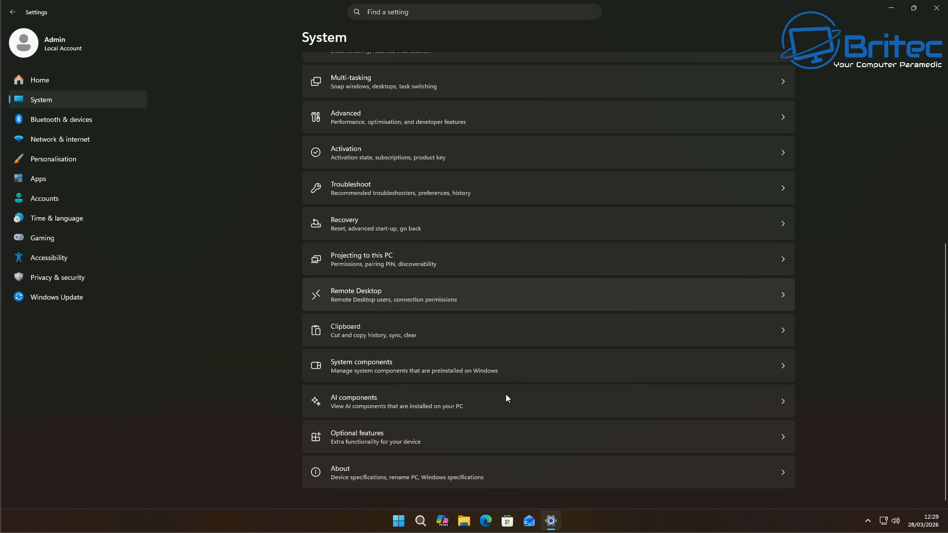
click(935, 9)
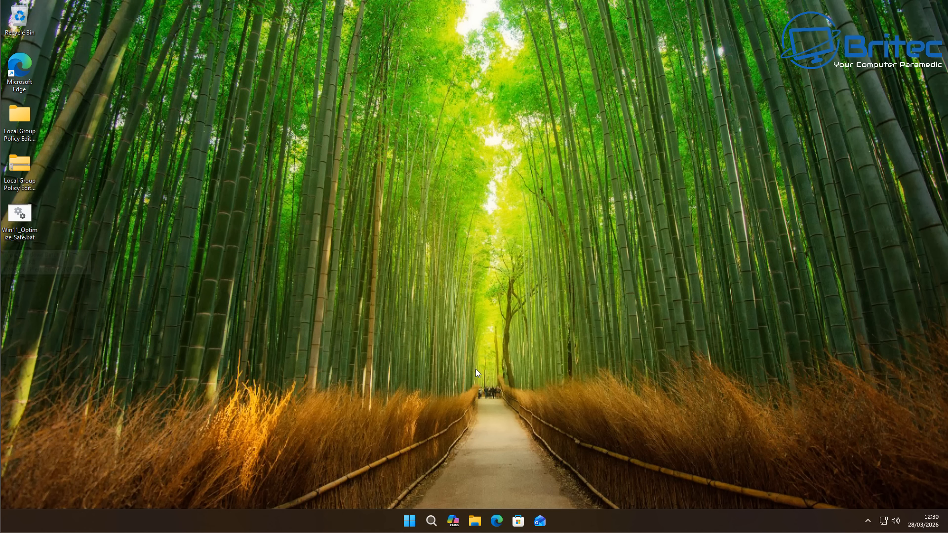
Run setup.exe from DVD Drive (D:) with permission to make changes, and close the drive's window.
click(474, 521)
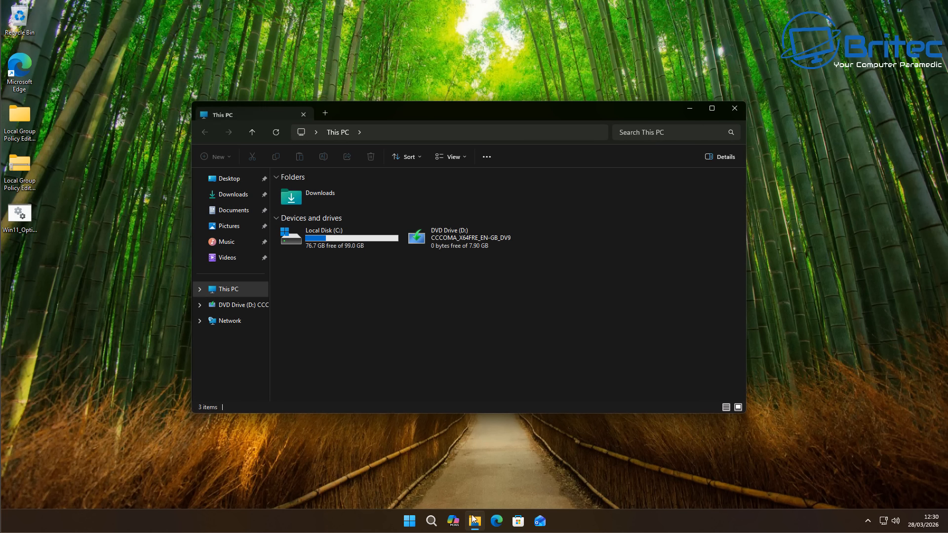
double_click(461, 235)
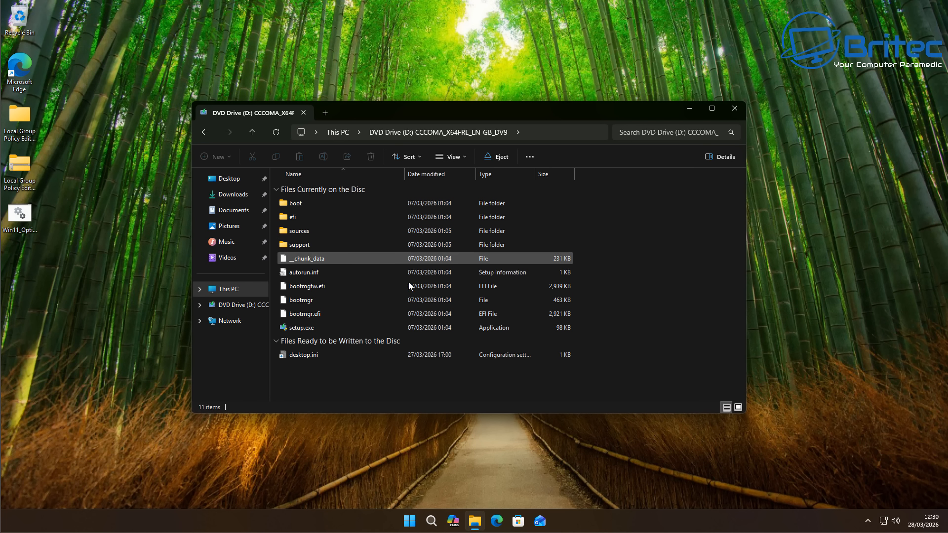
double_click(308, 327)
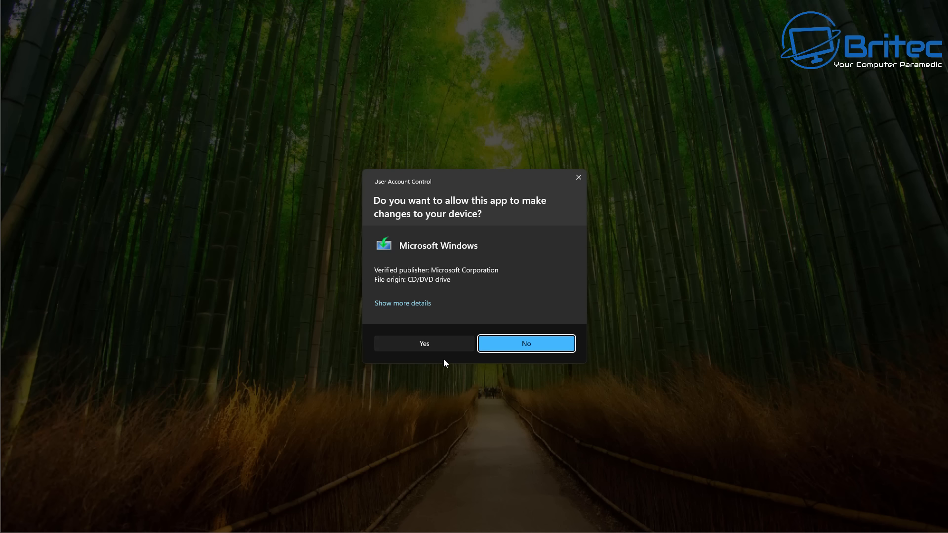
click(430, 344)
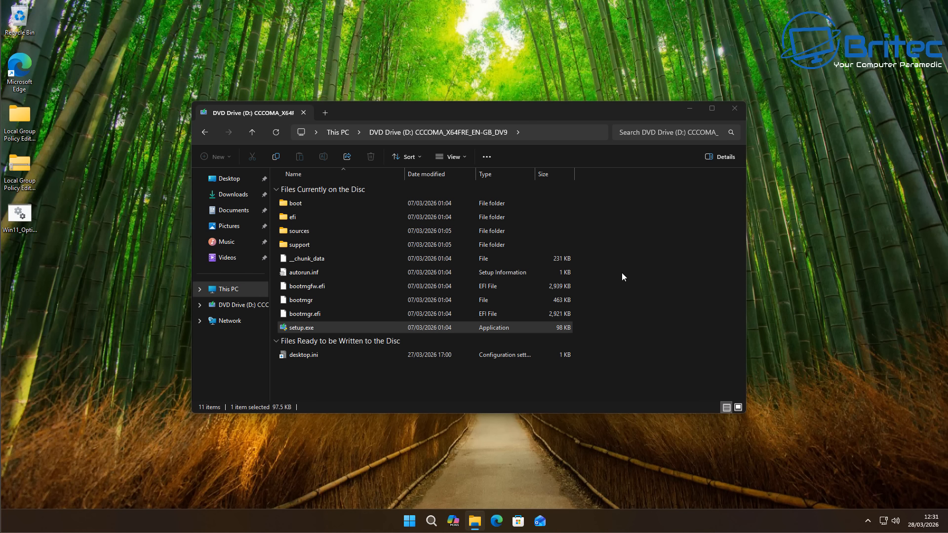
click(733, 109)
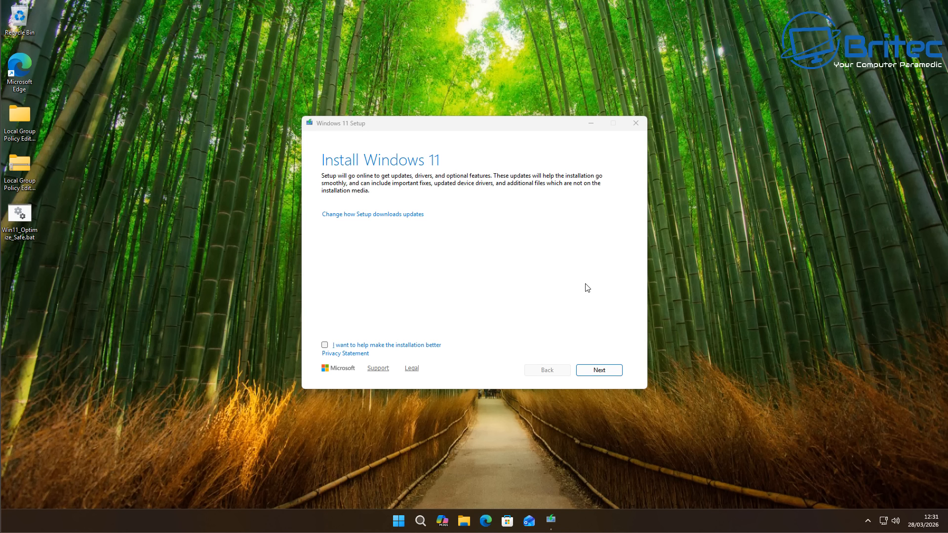
Continue through Windows 11 Setup with the option to help make the installation better turned off, and accept the licence terms.
click(350, 346)
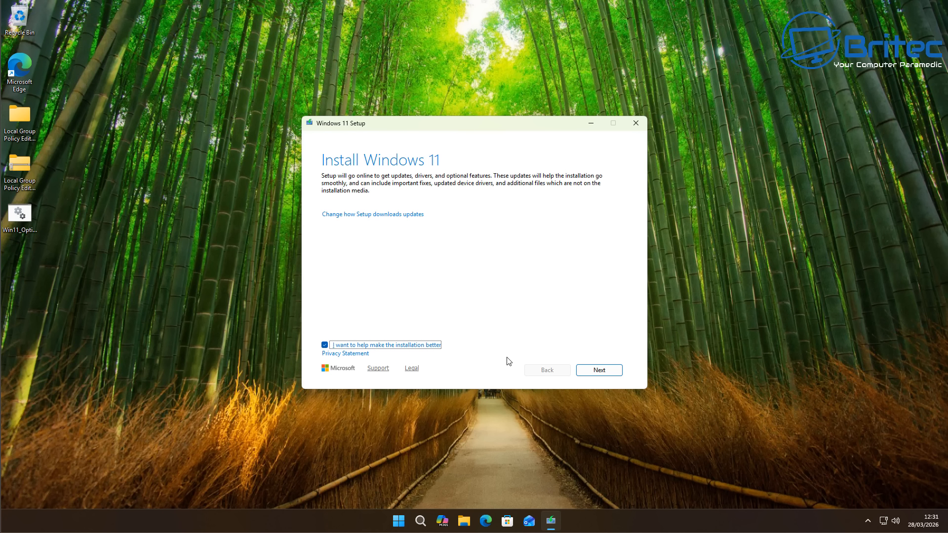
click(351, 346)
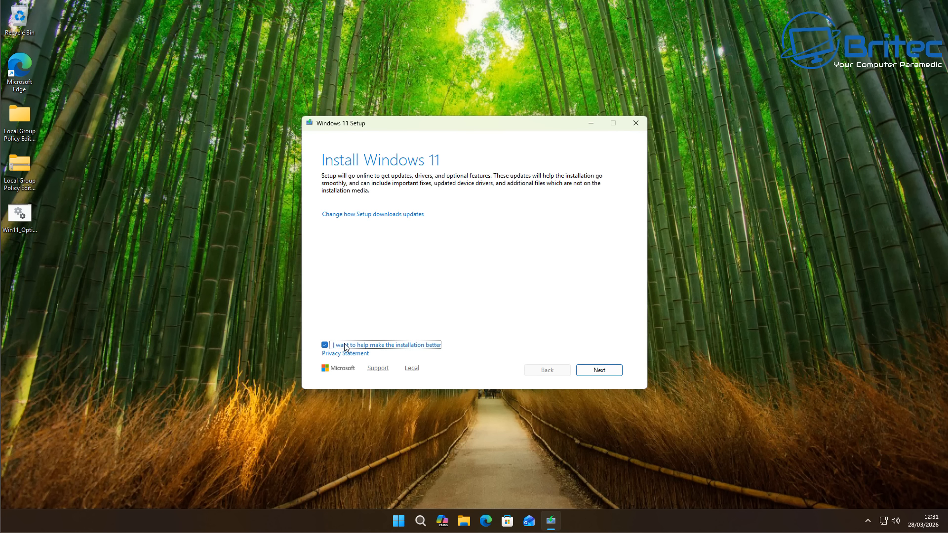
click(595, 374)
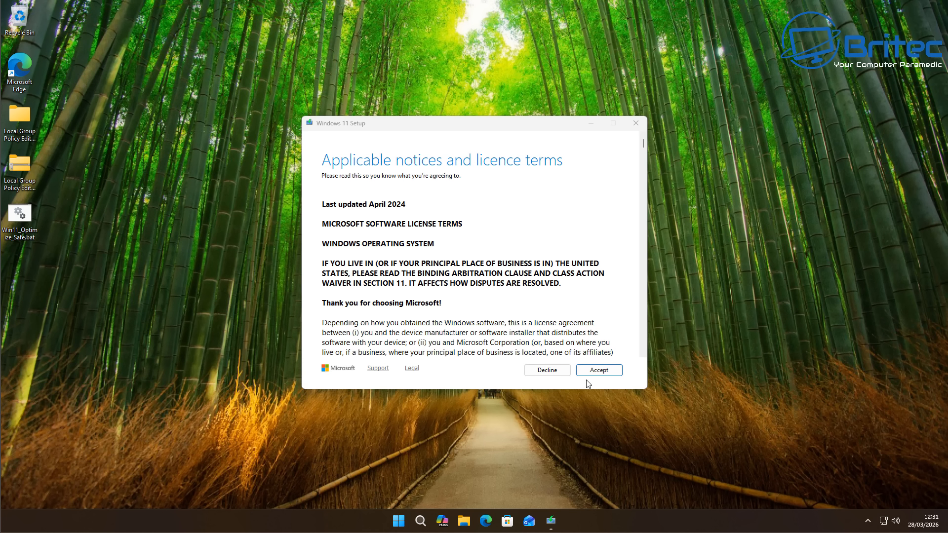
click(600, 373)
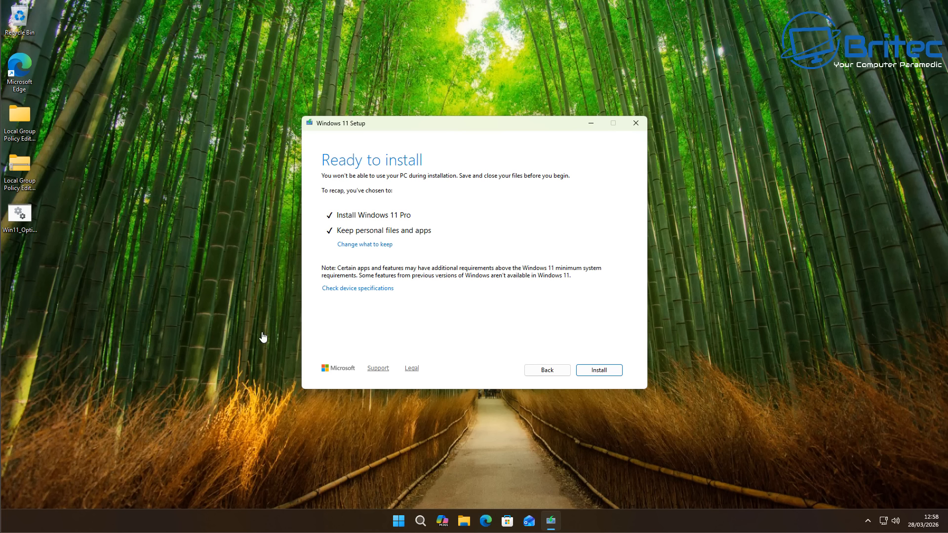
Start the installation of Windows 11 Pro, keeping personal files and apps.
click(612, 374)
click(606, 375)
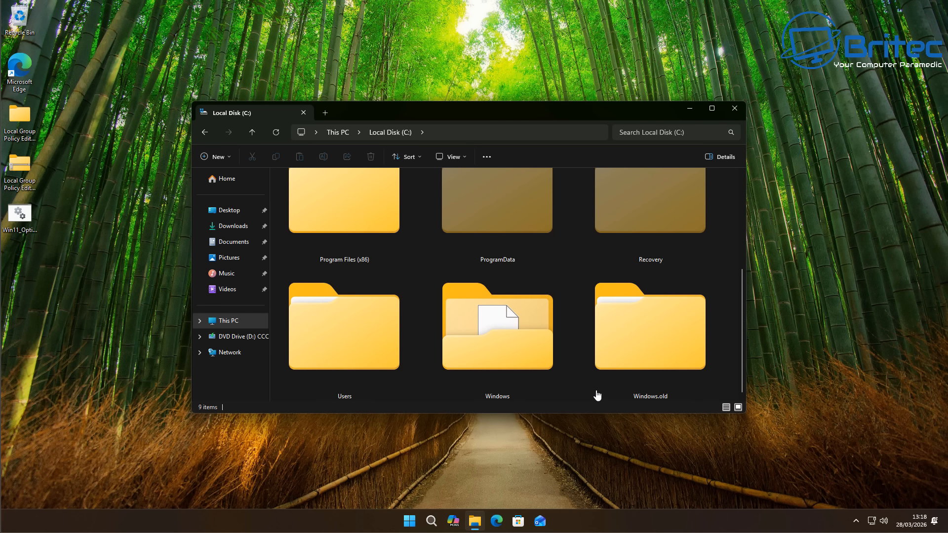
Examine the Users\Admin folder inside Windows.old on Local Disk (C:), and return to the drive's top level.
click(633, 330)
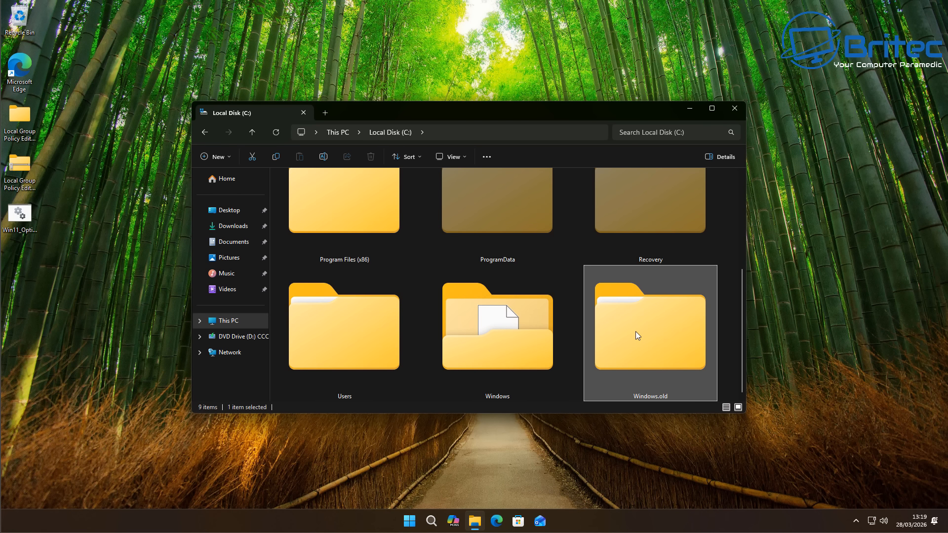
double_click(648, 335)
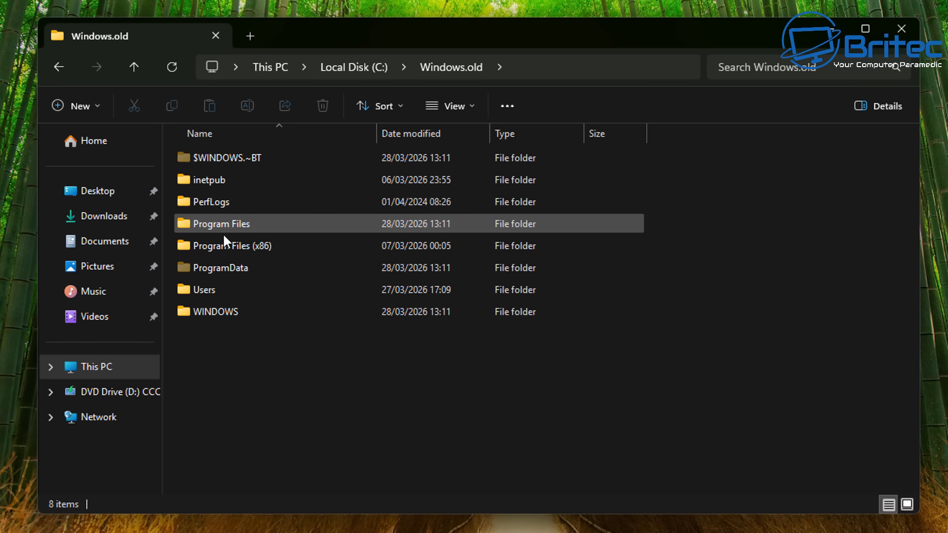
double_click(203, 292)
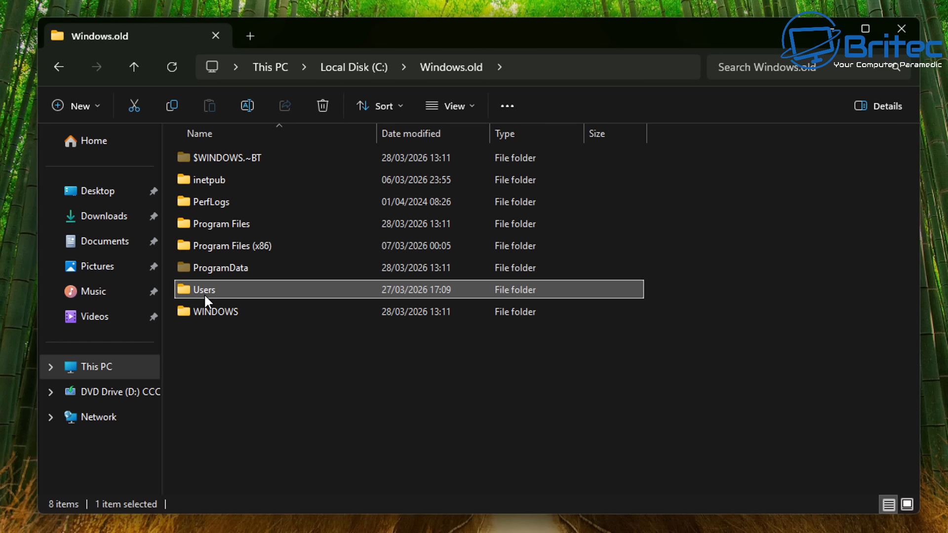
double_click(189, 163)
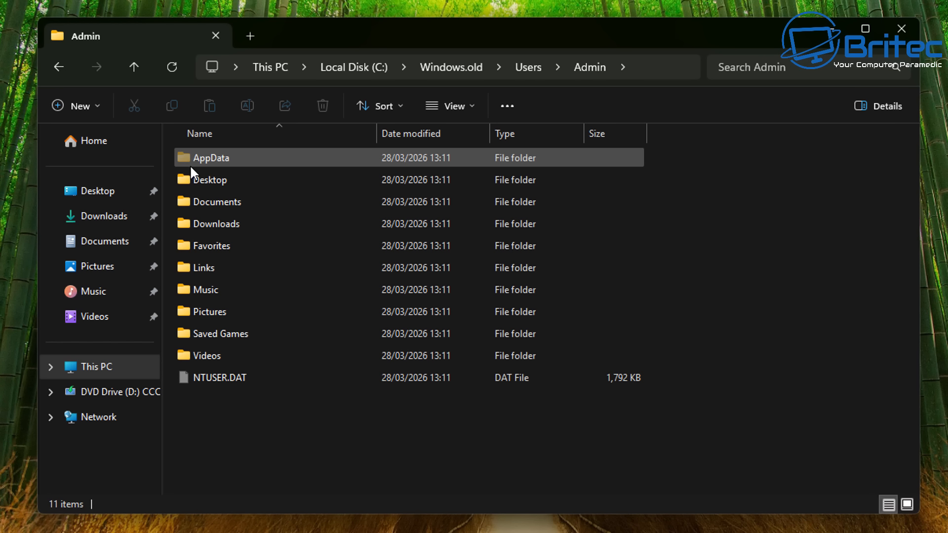
click(54, 66)
click(54, 66)
click(55, 67)
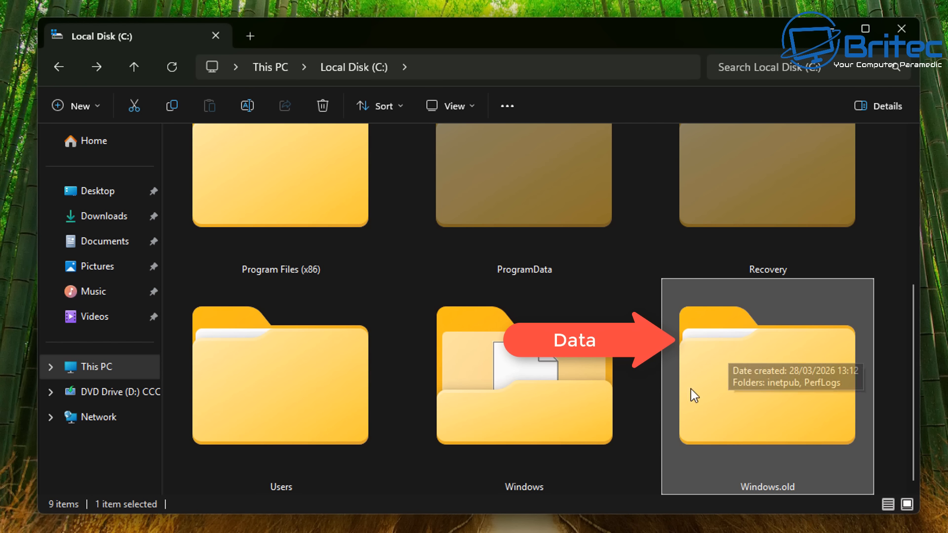
click(641, 463)
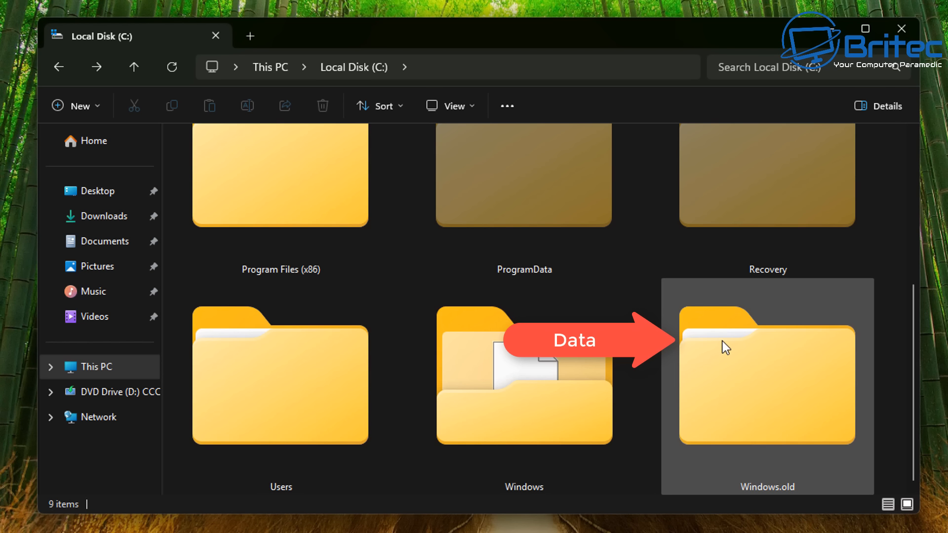
Examine the Program Files folder inside Windows.old, go back to Windows.old, and close the window.
mouse_move(721, 341)
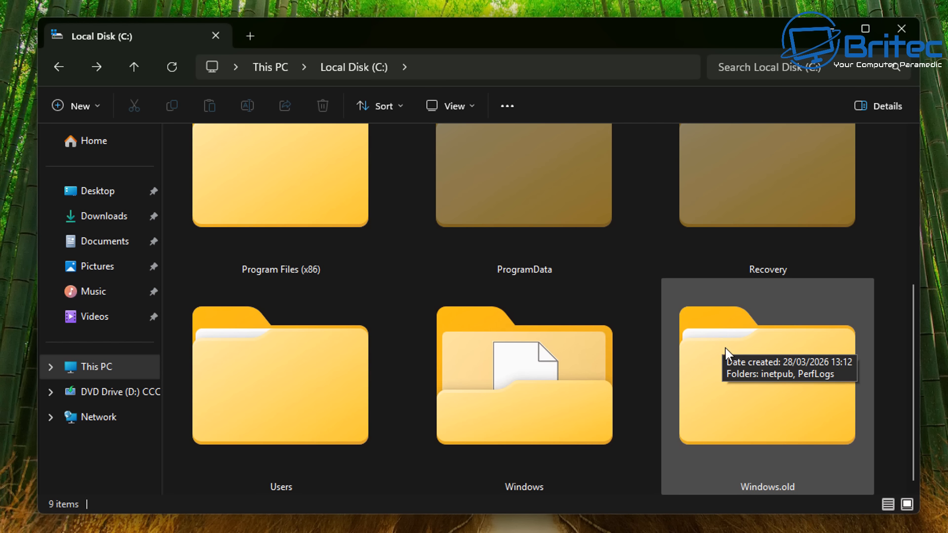
double_click(730, 357)
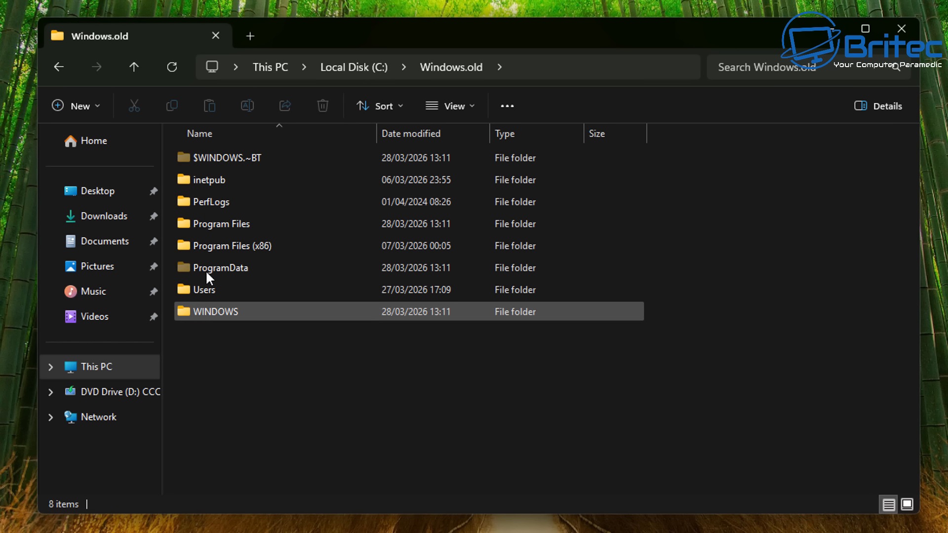
double_click(213, 225)
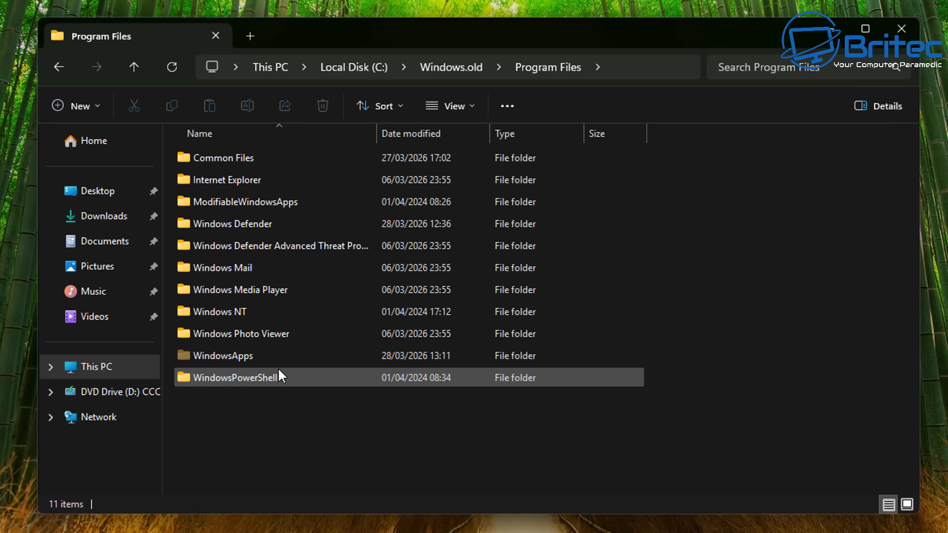
click(57, 66)
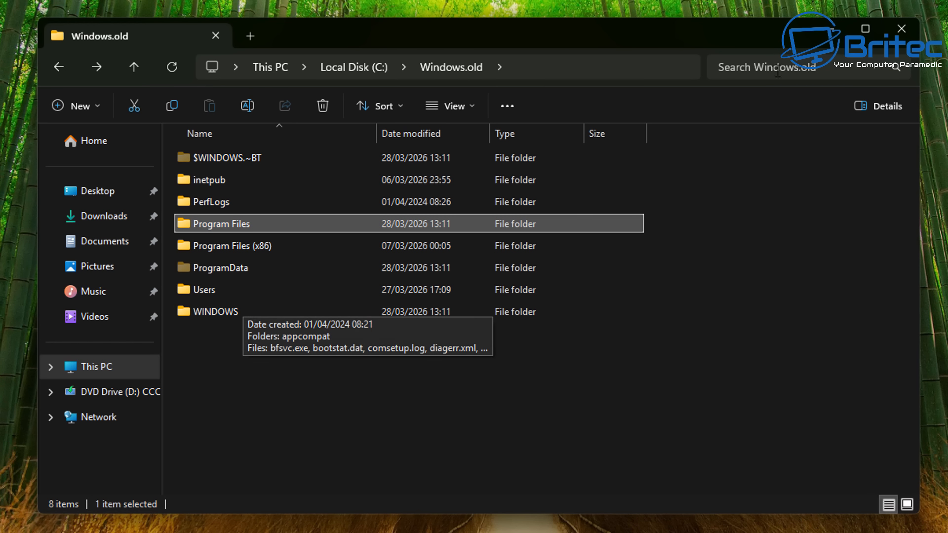
click(901, 28)
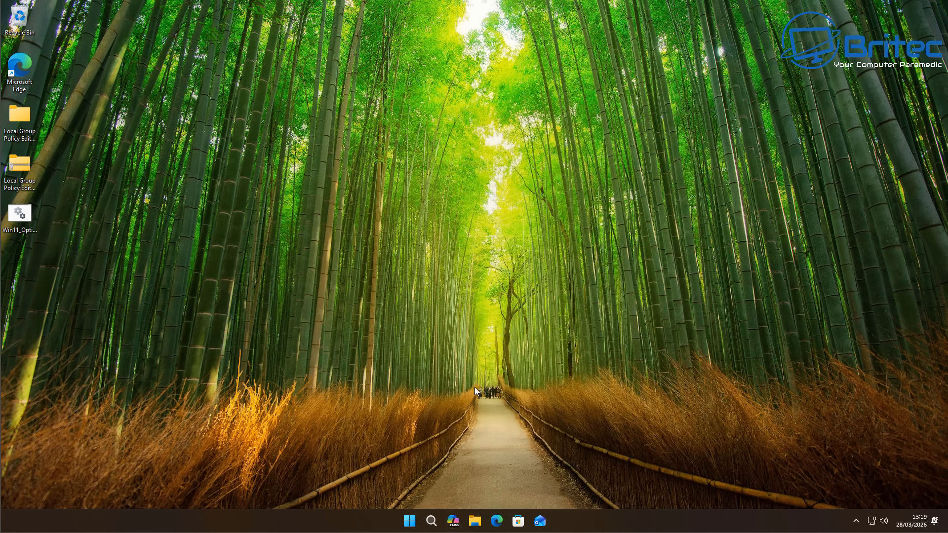
Examine the Recovery page in the System settings, including the Go back option, and close Settings.
click(410, 522)
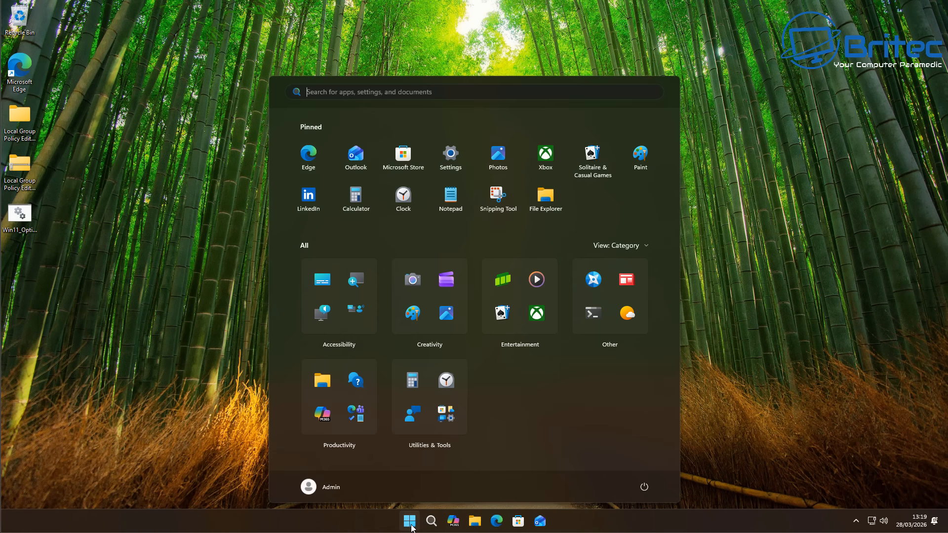
click(451, 154)
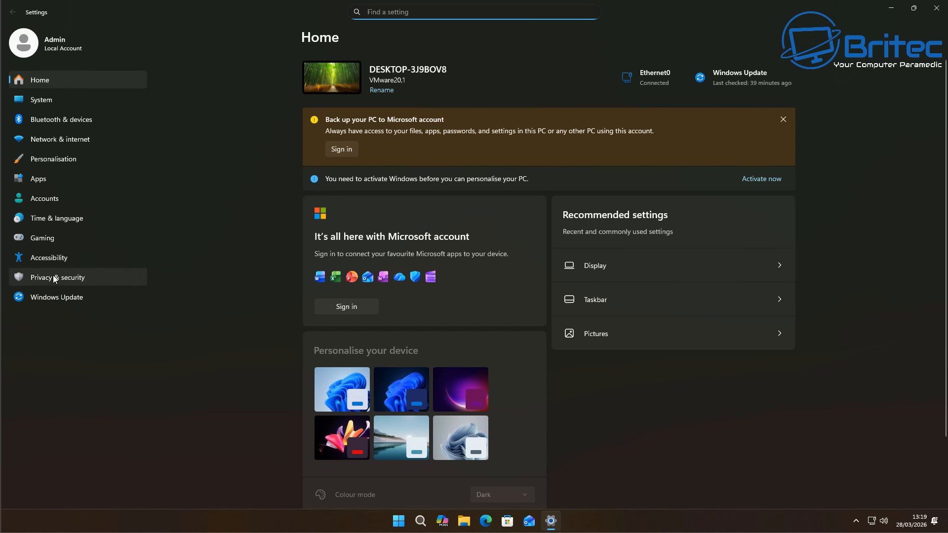
click(44, 98)
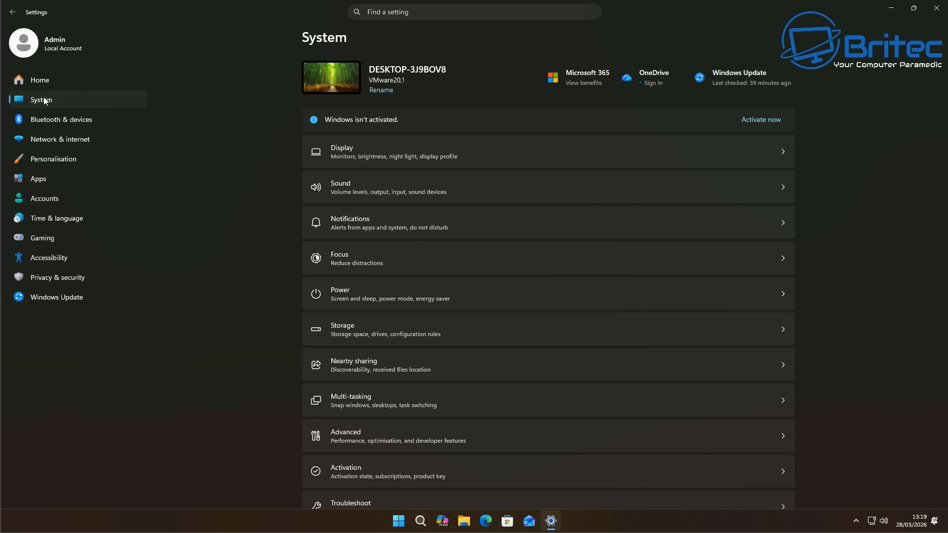
scroll(482, 319, down, 3)
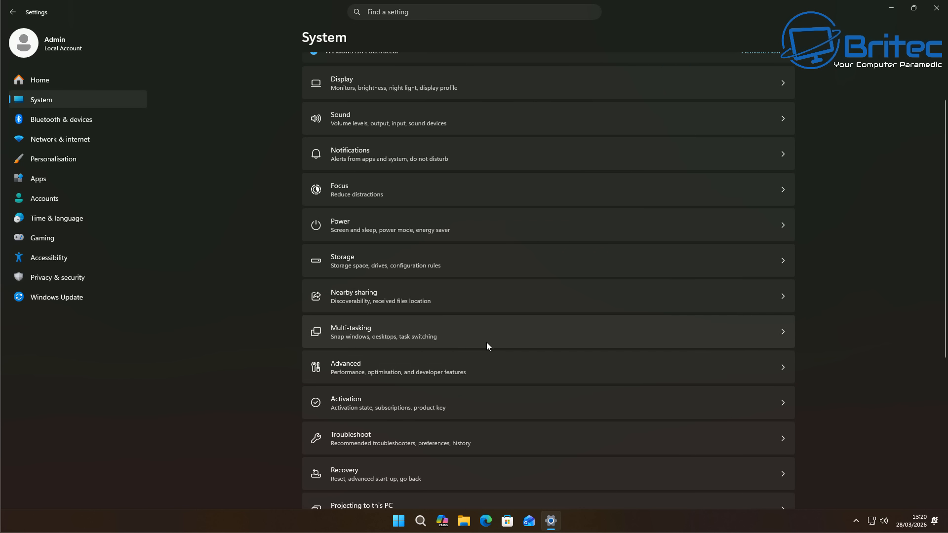
click(468, 416)
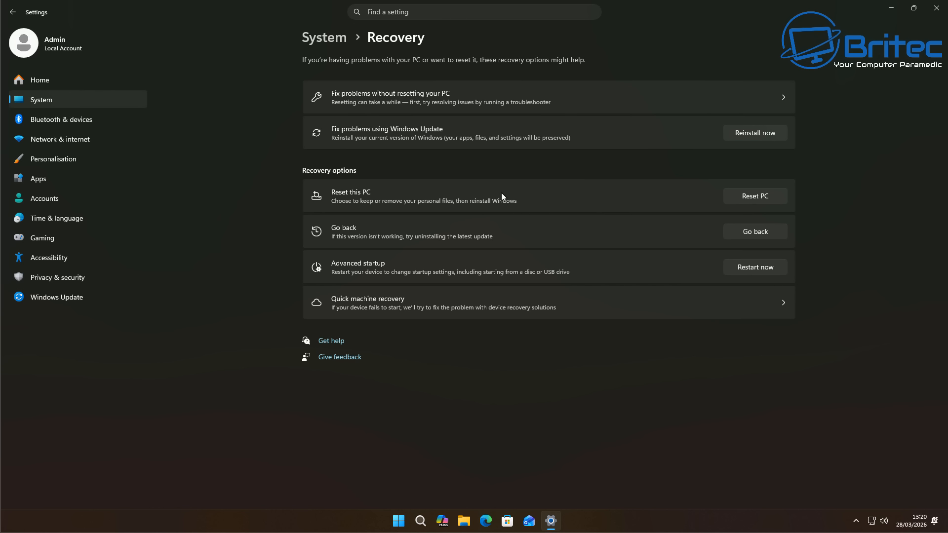
click(935, 9)
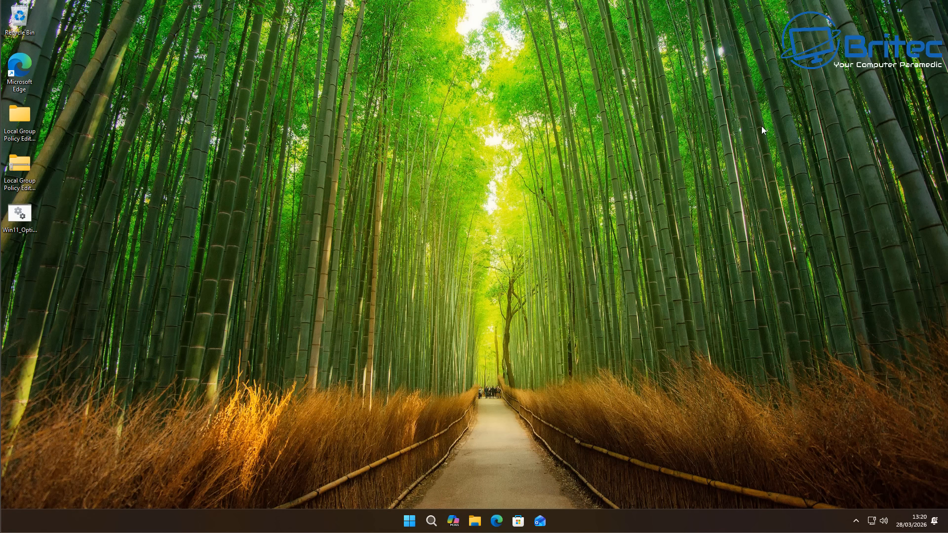
Find and open Disk Clean-up for drive C:, move its window towards the screen centre, and review the files to delete.
click(410, 523)
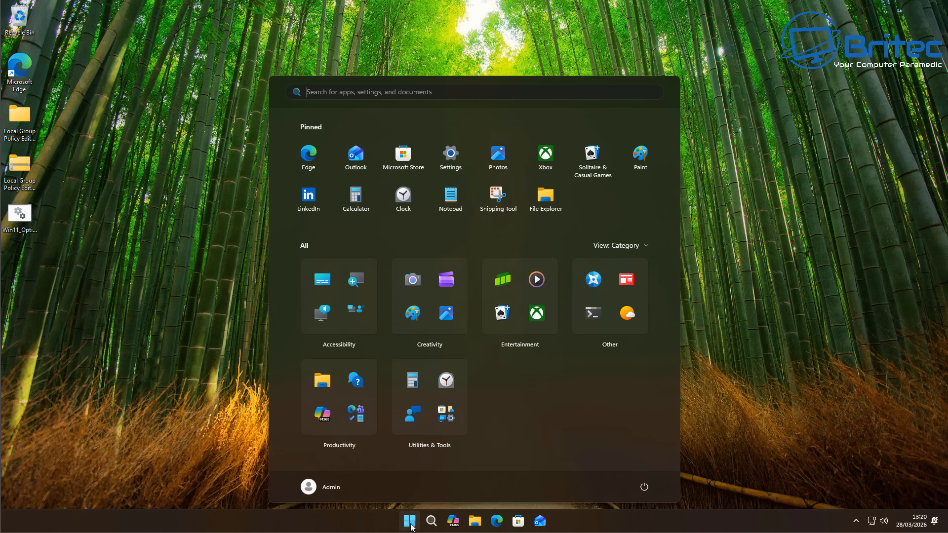
text(clean)
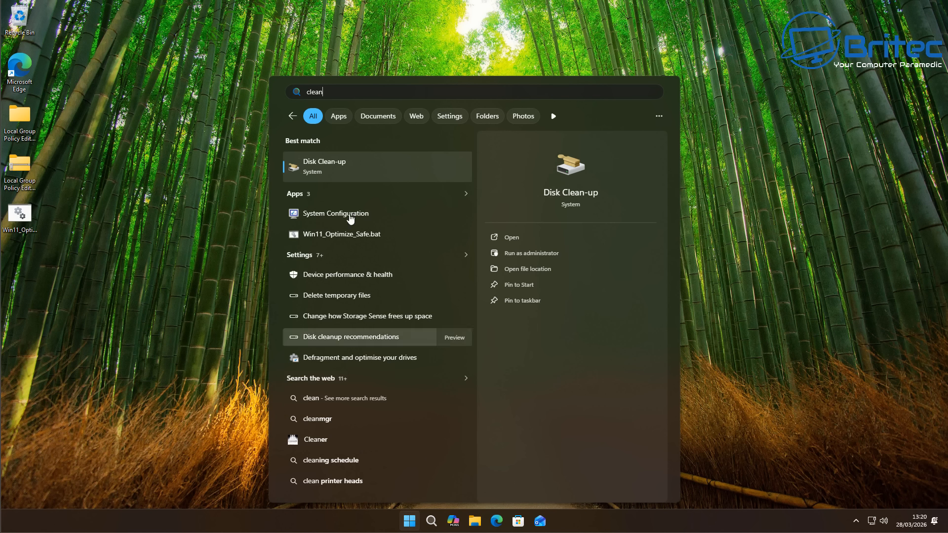
click(338, 174)
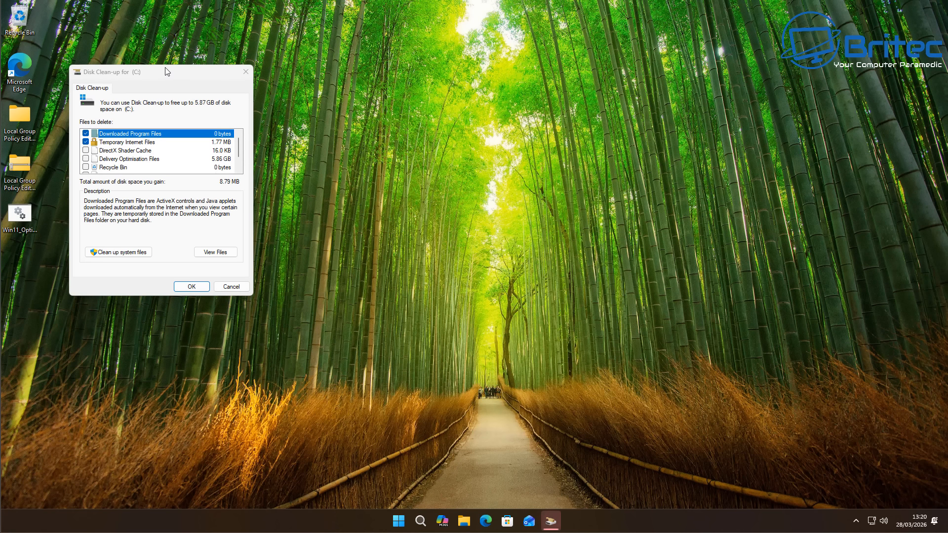
drag(167, 71, 454, 138)
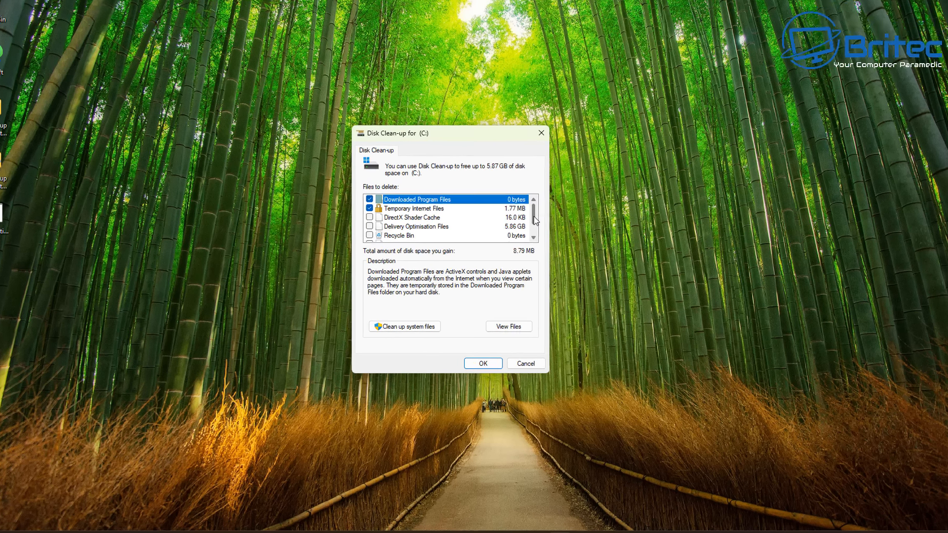
drag(533, 217, 534, 227)
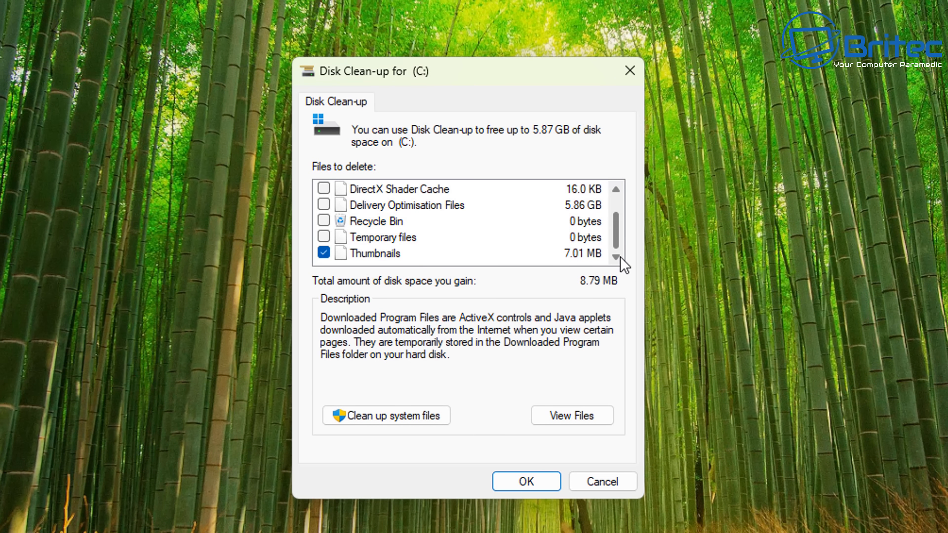
drag(617, 226, 610, 181)
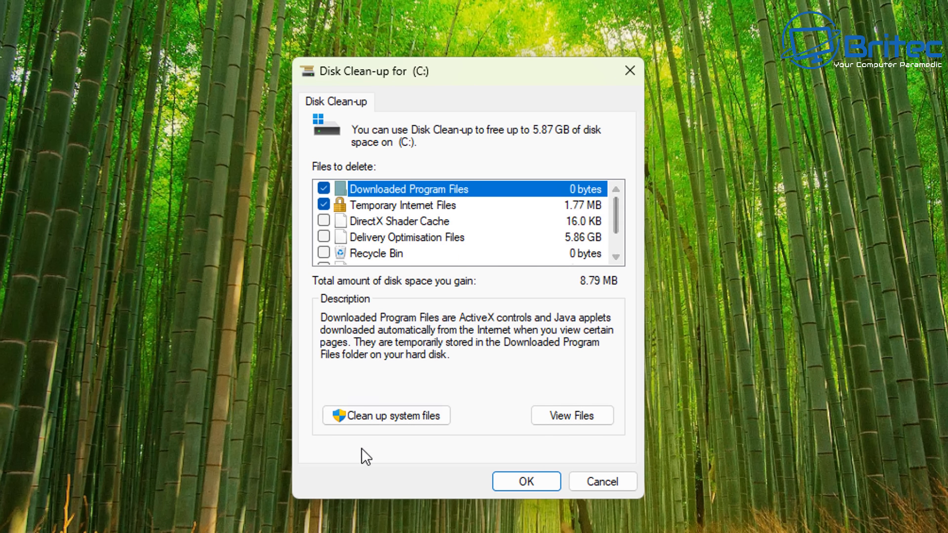
Extend Disk Clean-up to system files and look through the list for Previous Windows installation(s).
click(376, 418)
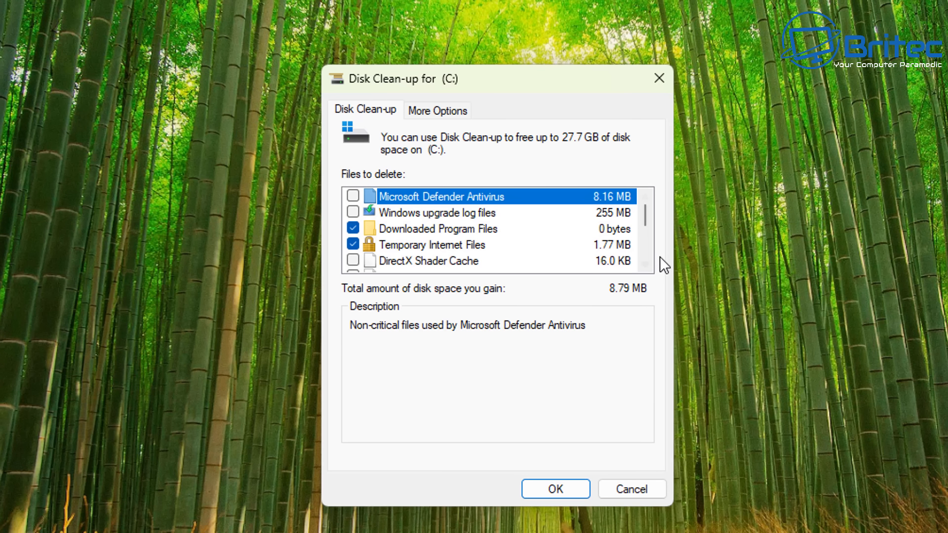
click(644, 265)
click(645, 265)
click(644, 265)
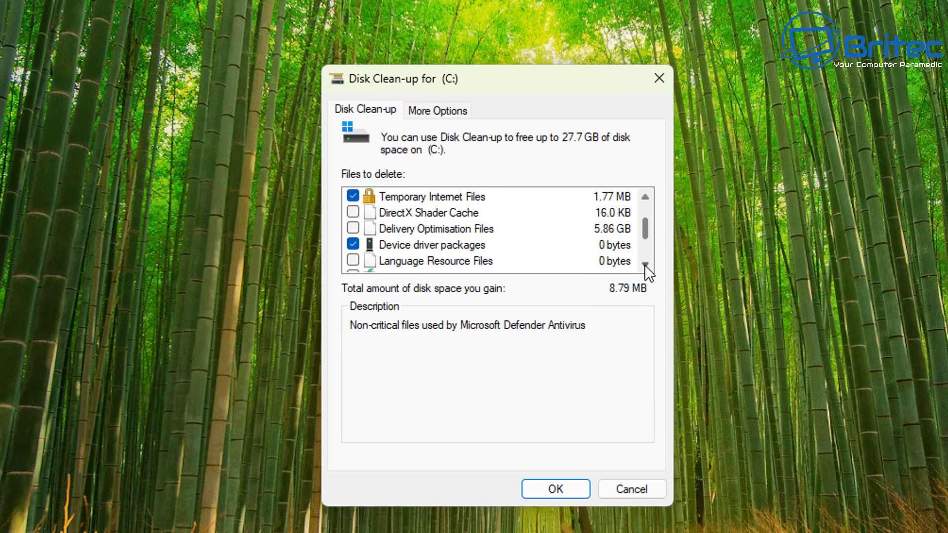
click(645, 265)
click(645, 265)
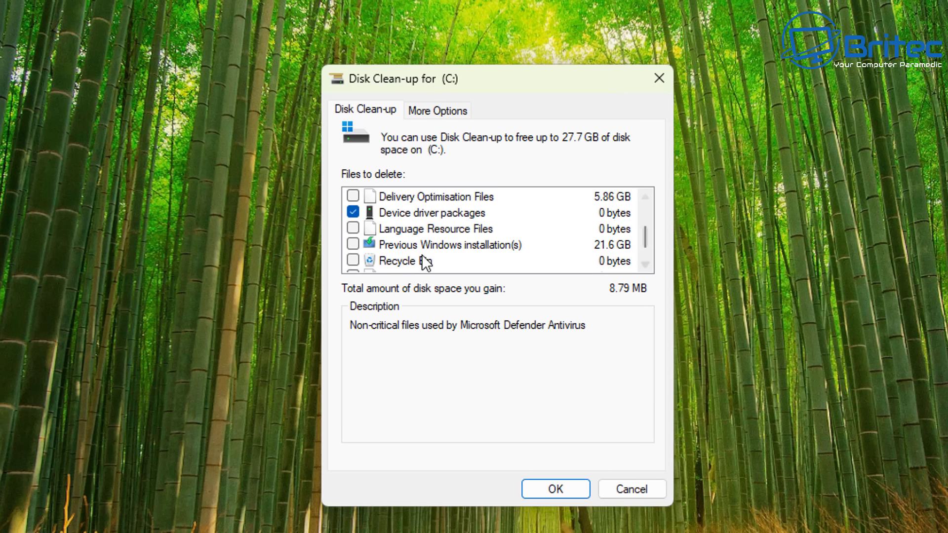
Try marking Previous Windows installation(s) for deletion, clear the selection again, and cancel Disk Clean-up.
click(353, 244)
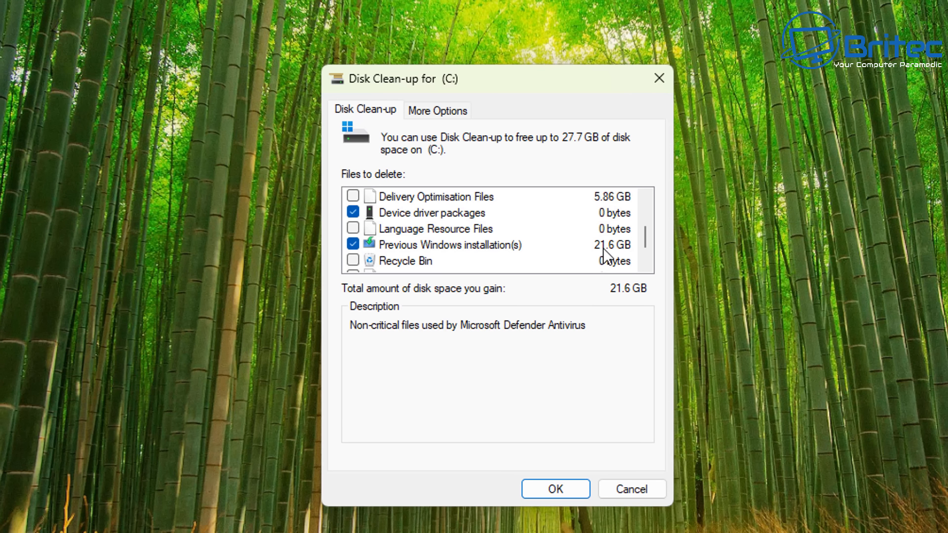
click(353, 244)
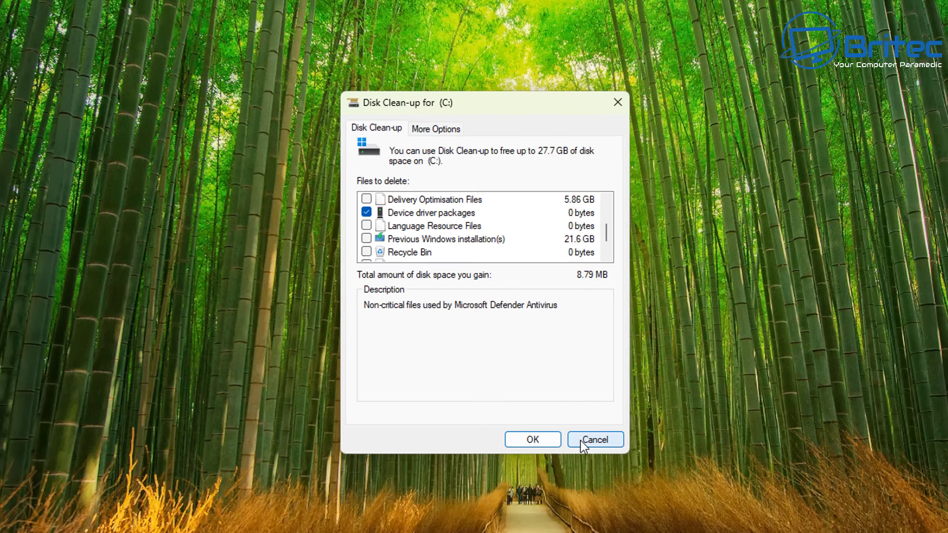
click(618, 489)
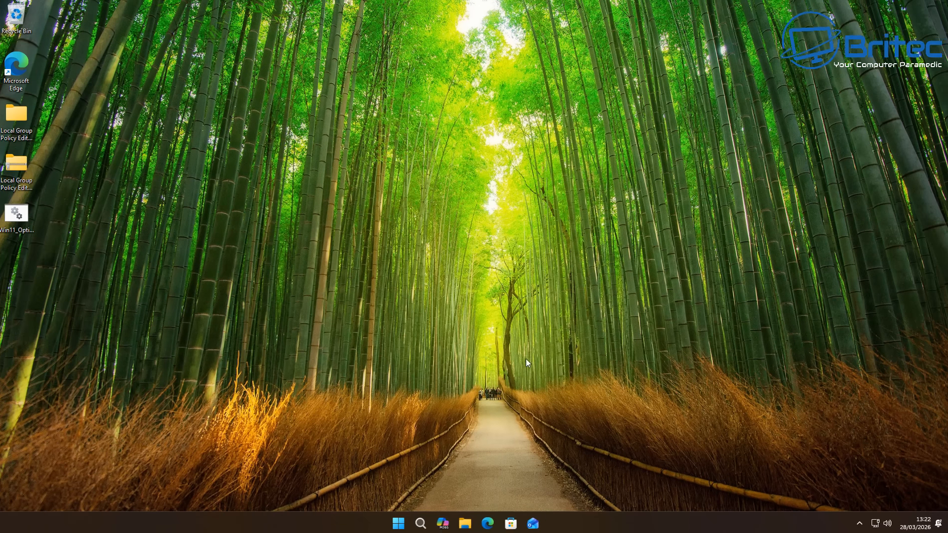
Open the System storage settings, approve the User Account Control request, examine the removable temporary files on Local Disk (C:), and go back.
click(409, 520)
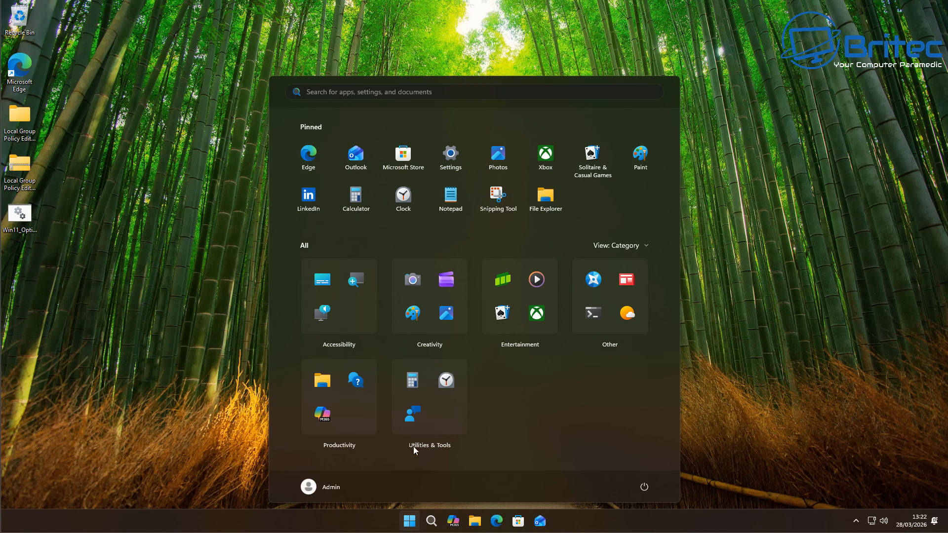
click(450, 160)
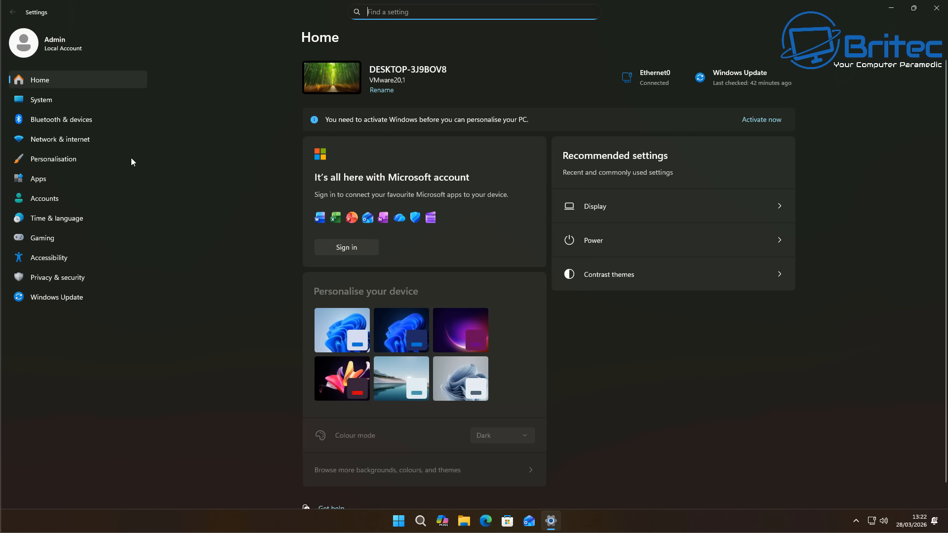
click(47, 99)
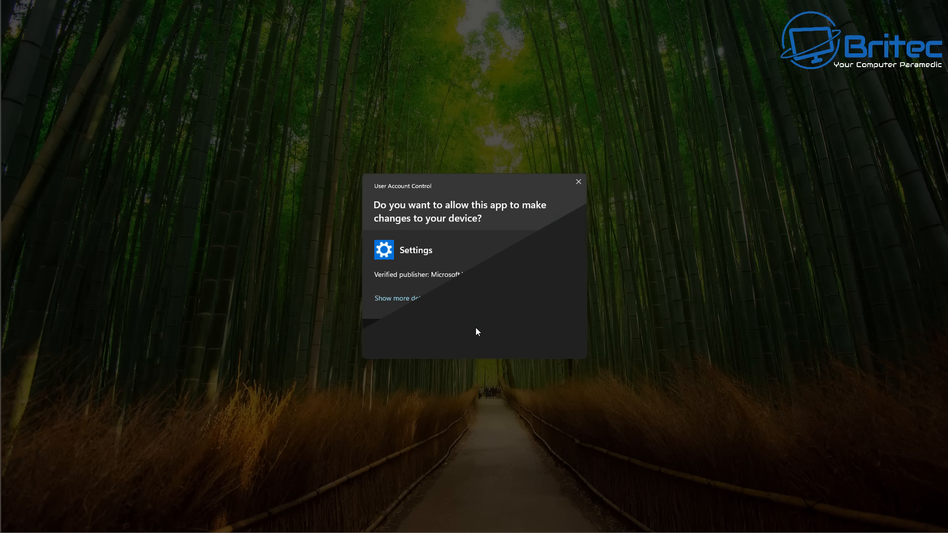
click(431, 342)
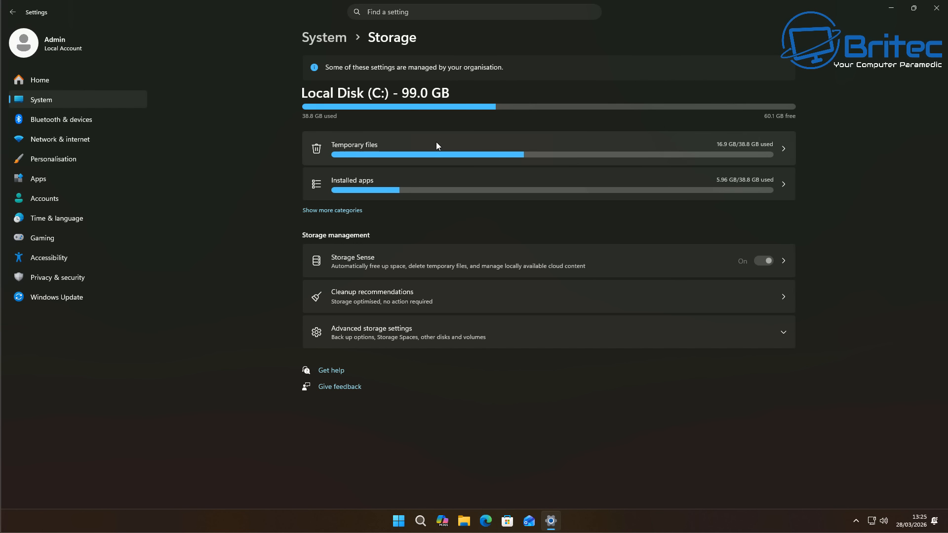
click(334, 211)
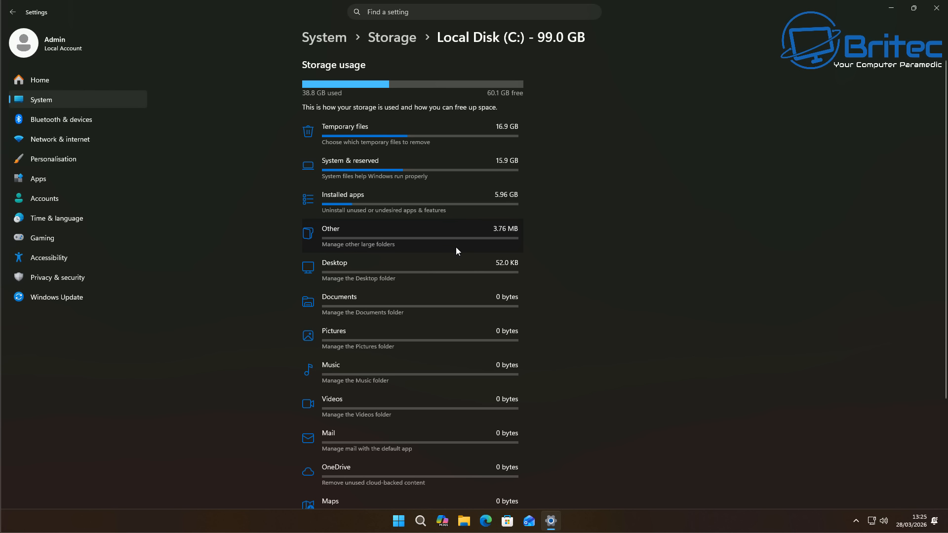
click(398, 134)
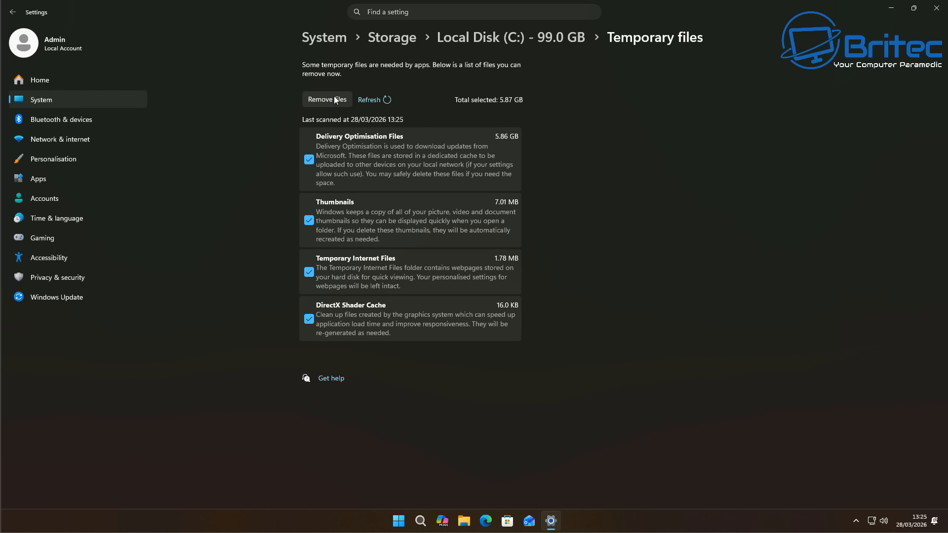
click(15, 11)
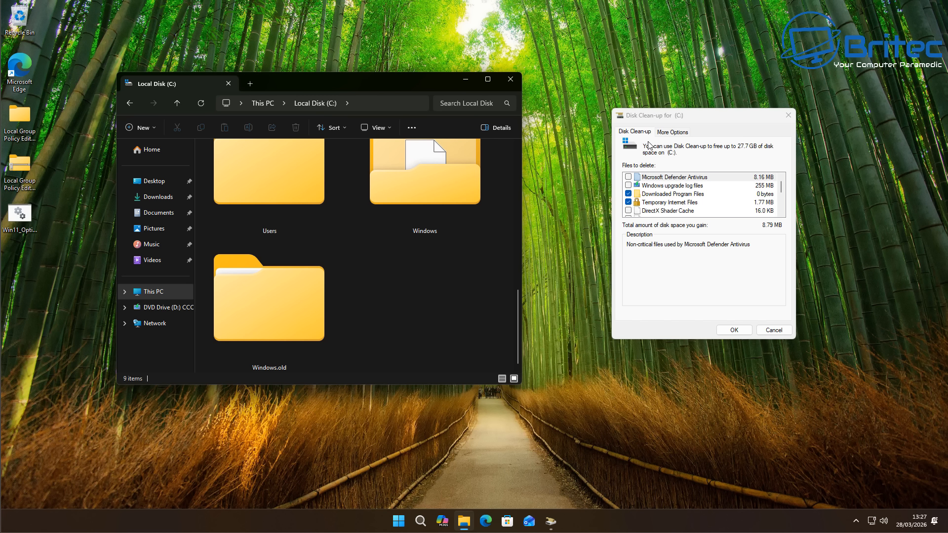
Permanently delete Previous Windows installation(s) along with the preselected items in Disk Clean-up, accept the rollback warning, and close the Local Disk (C:) window.
scroll(699, 209, down, 1)
scroll(698, 209, down, 1)
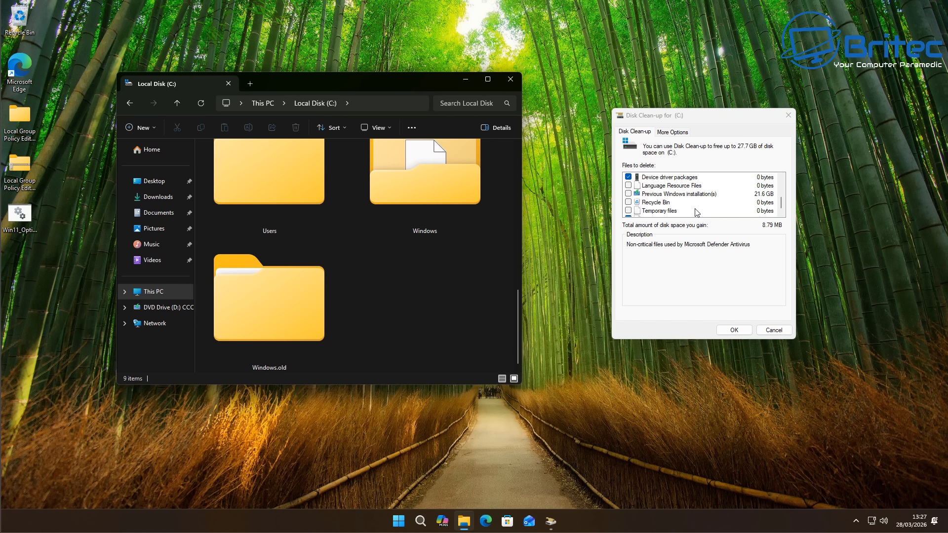
scroll(692, 215, down, 1)
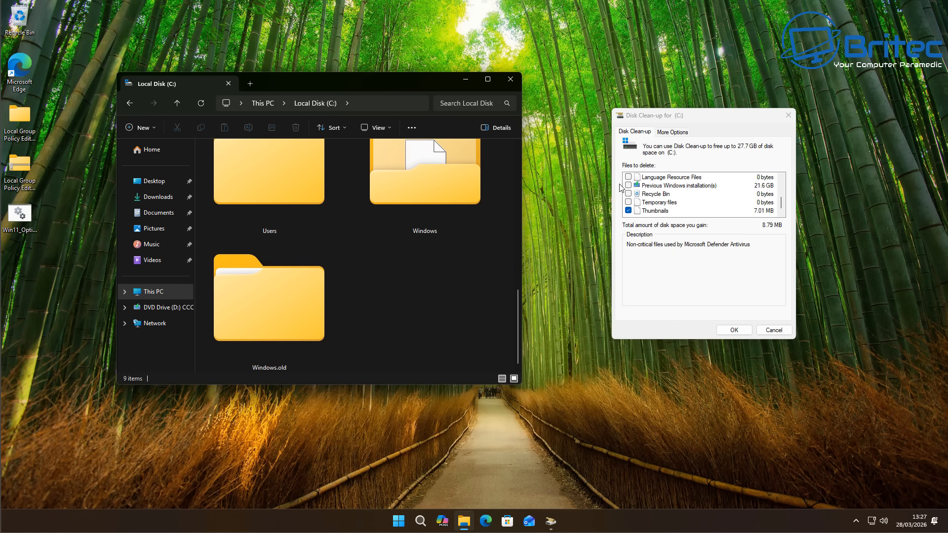
click(628, 185)
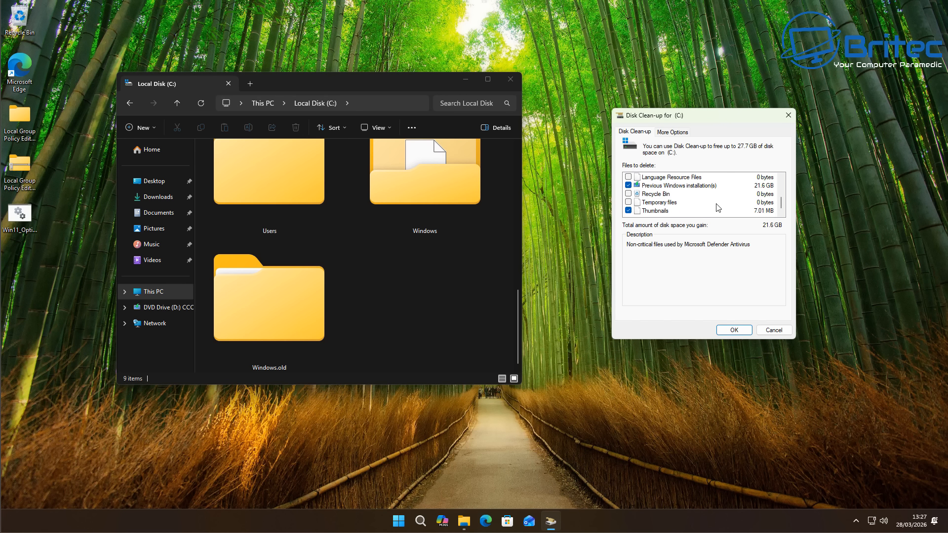
click(734, 331)
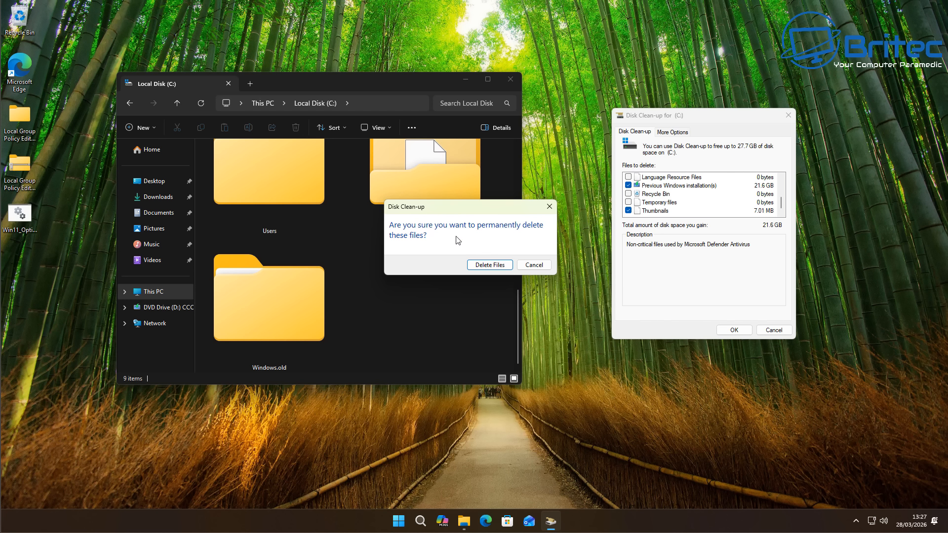
click(493, 267)
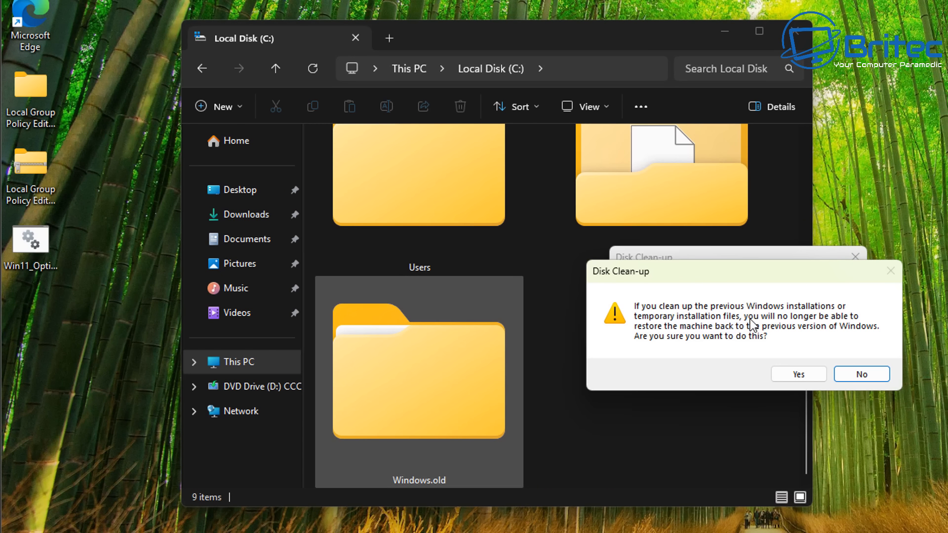
click(797, 374)
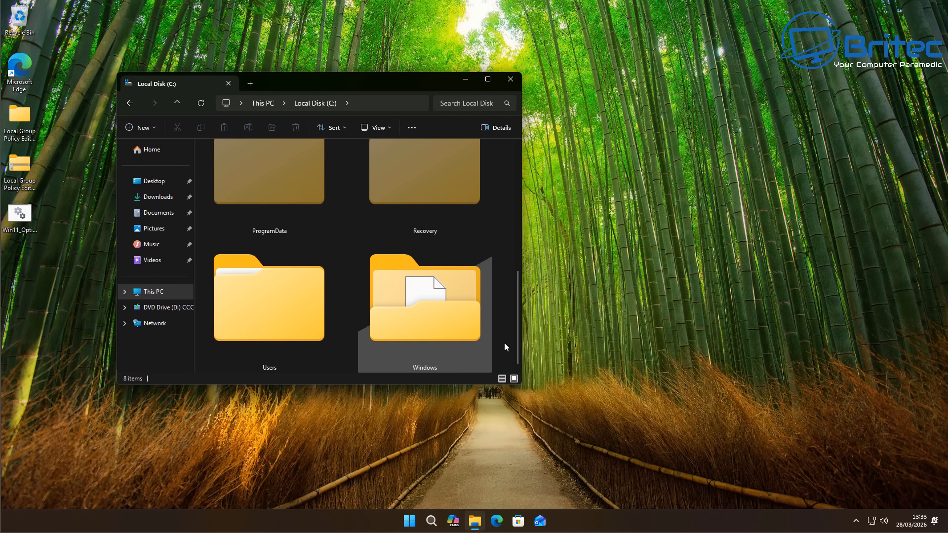
click(510, 79)
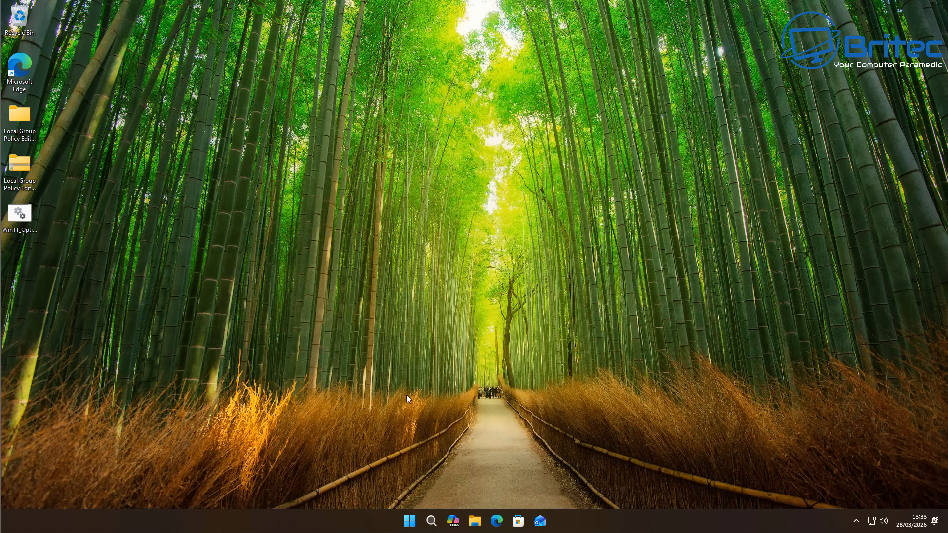
Check the availability of the Go back option on the System Recovery page and close Settings.
click(405, 524)
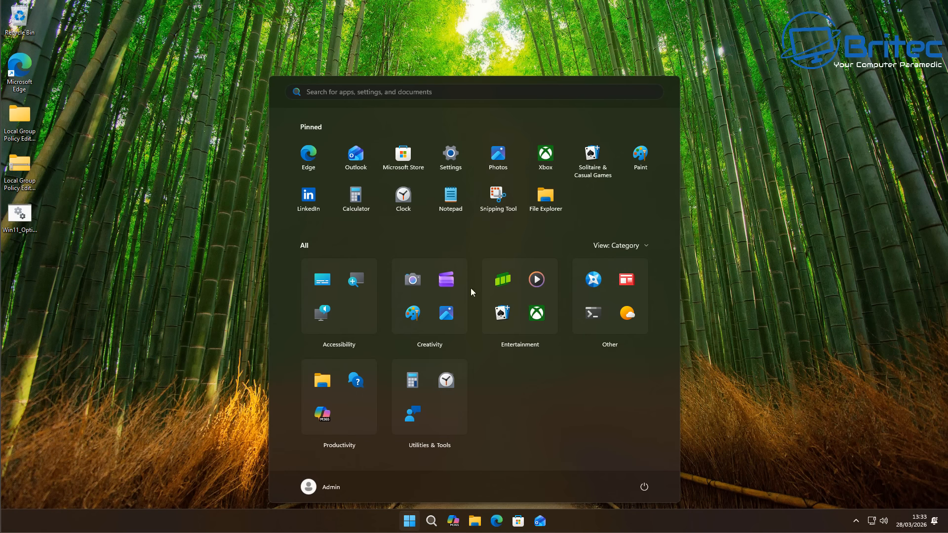
click(445, 153)
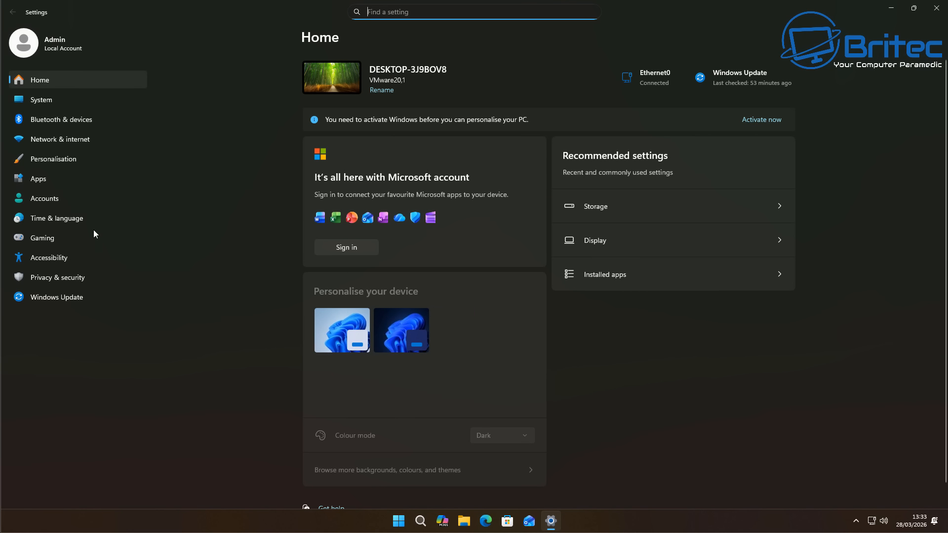
click(49, 99)
scroll(471, 454, down, 3)
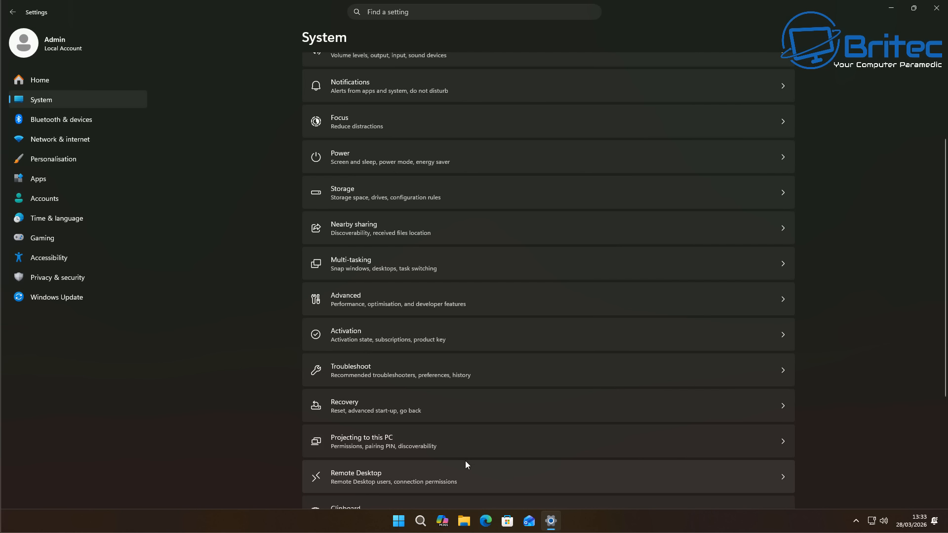
click(455, 401)
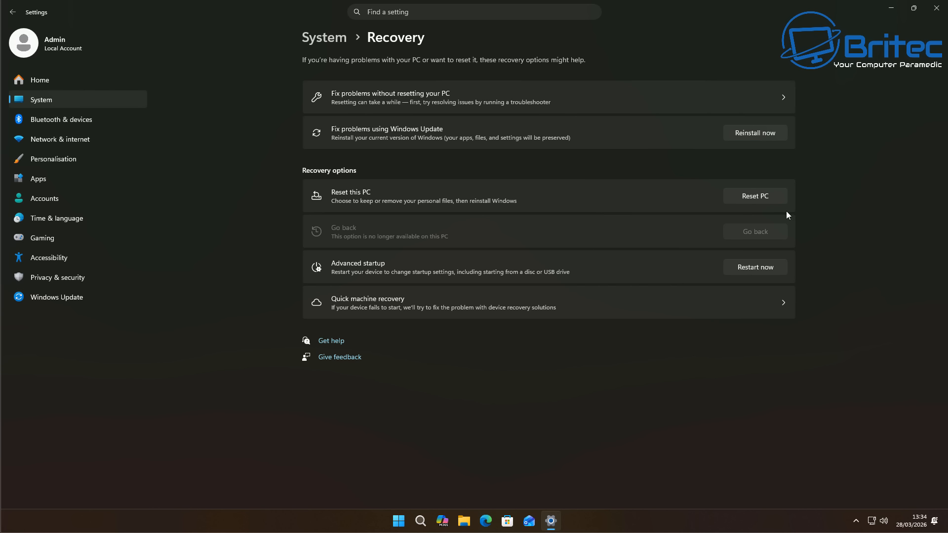
click(937, 9)
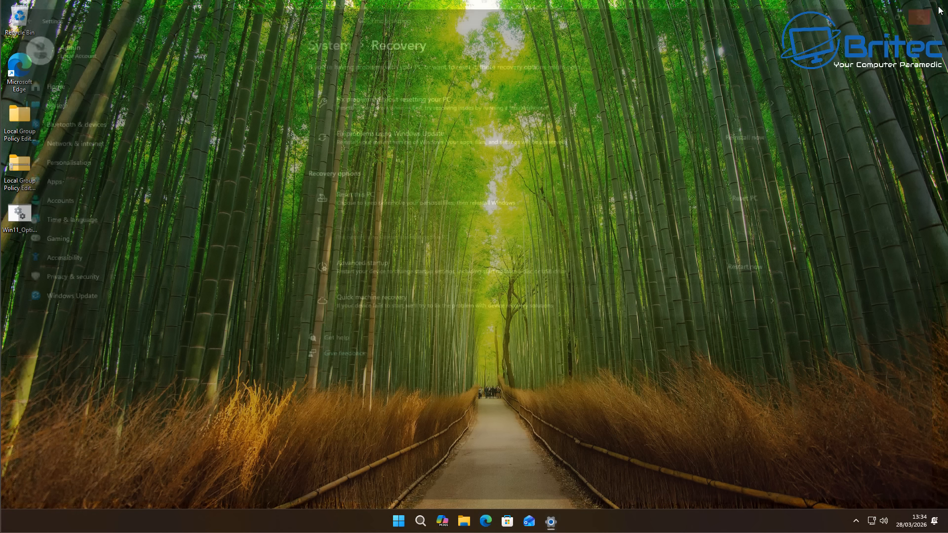